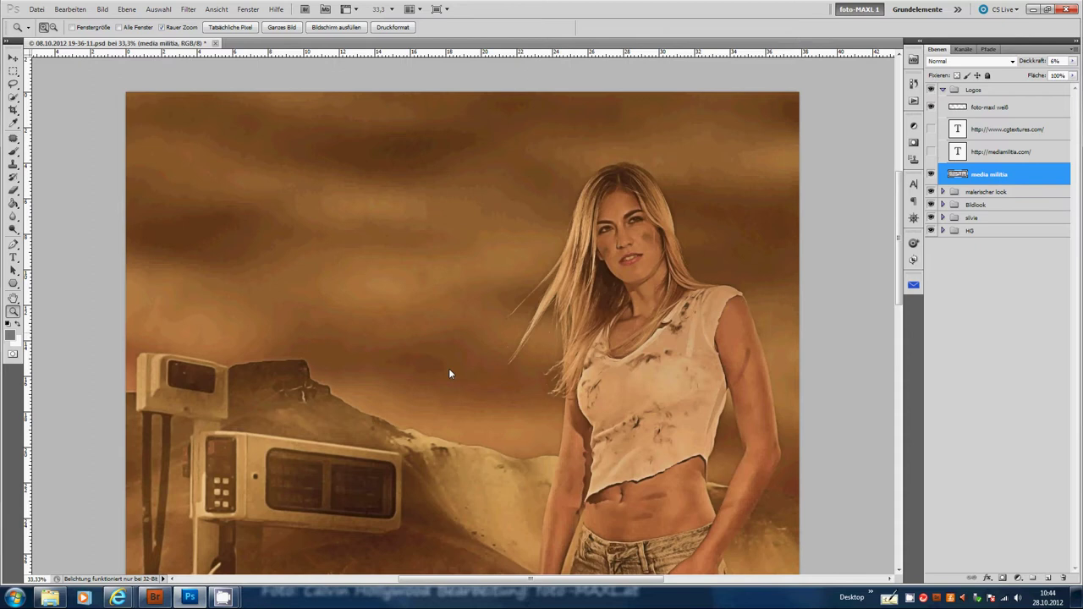
- Pan the view over the woman's torso and pump, her legs and chain, then her face
{"action": "left_click_drag", "start_coordinate": [446, 412], "coordinate": [482, 212]}
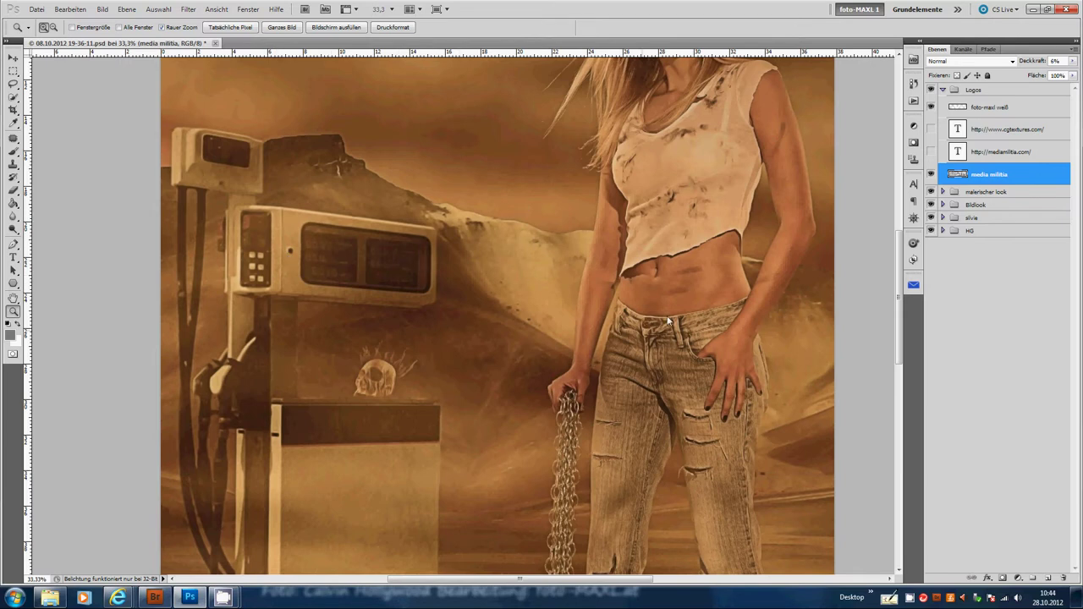
{"action": "left_click_drag", "start_coordinate": [559, 285], "coordinate": [558, 126]}
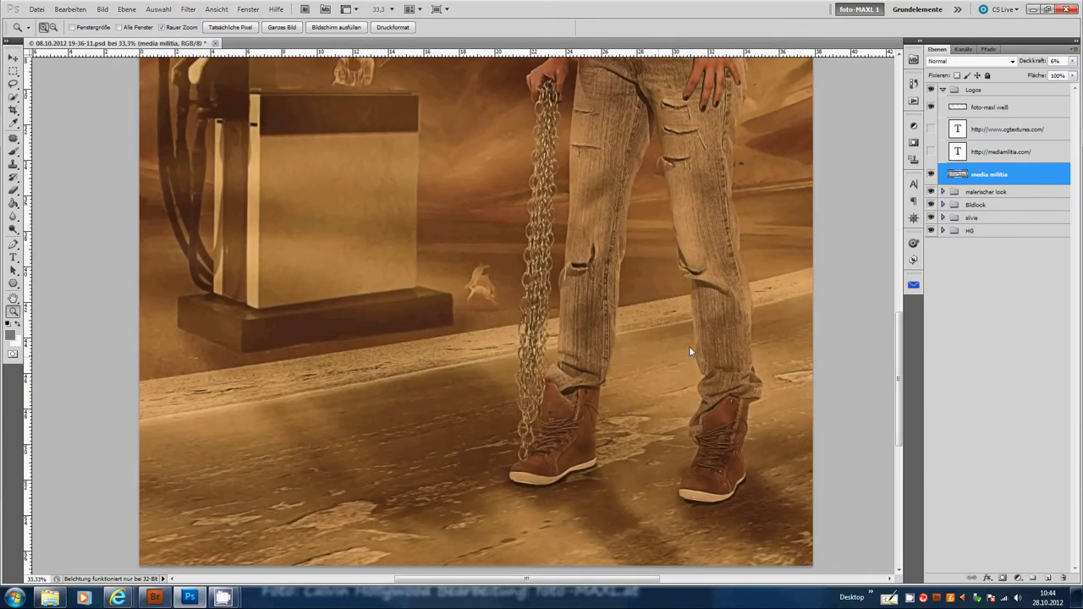
{"action": "left_click_drag", "start_coordinate": [492, 177], "coordinate": [513, 436]}
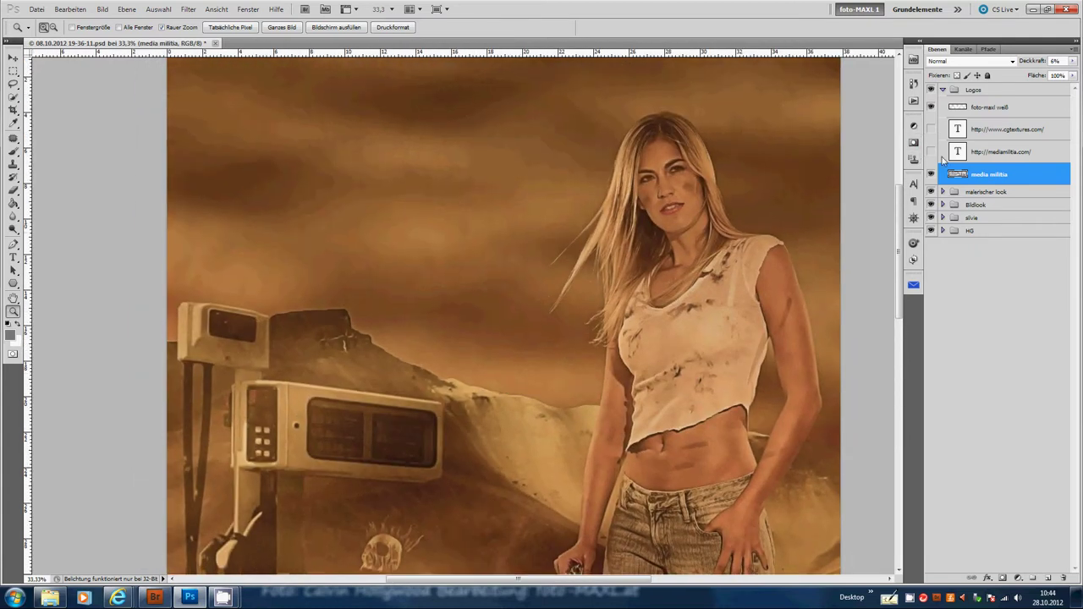
- Show and select the mediamilitia.com credit text layer, then bring up the Media Militia website
{"action": "left_click", "coordinate": [931, 152]}
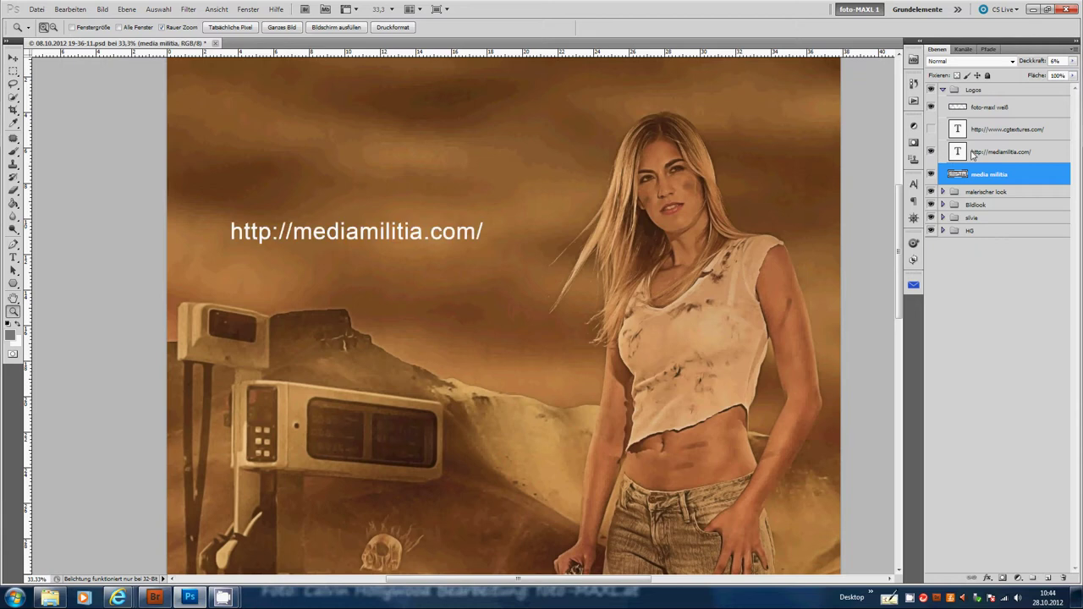
{"action": "left_click", "coordinate": [984, 154]}
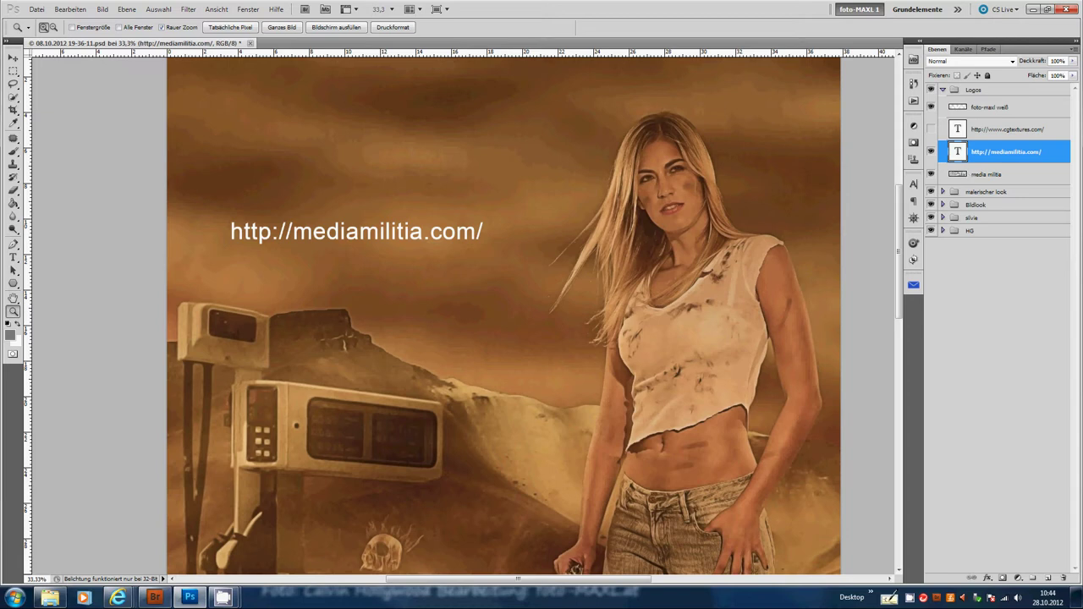
{"action": "left_click", "coordinate": [118, 598]}
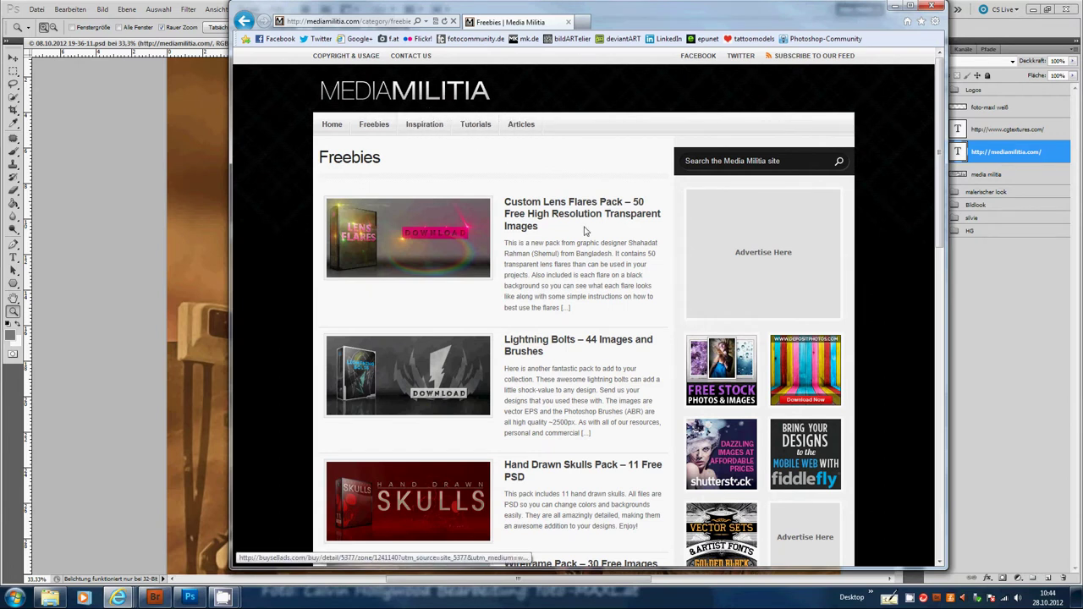
- Scroll and close the Media Militia Freebies page, then toggle the cgtextures.com credit text off and on
{"action": "scroll", "coordinate": [542, 254], "scroll_direction": "down", "scroll_amount": 5}
{"action": "scroll", "coordinate": [572, 266], "scroll_direction": "down", "scroll_amount": 5}
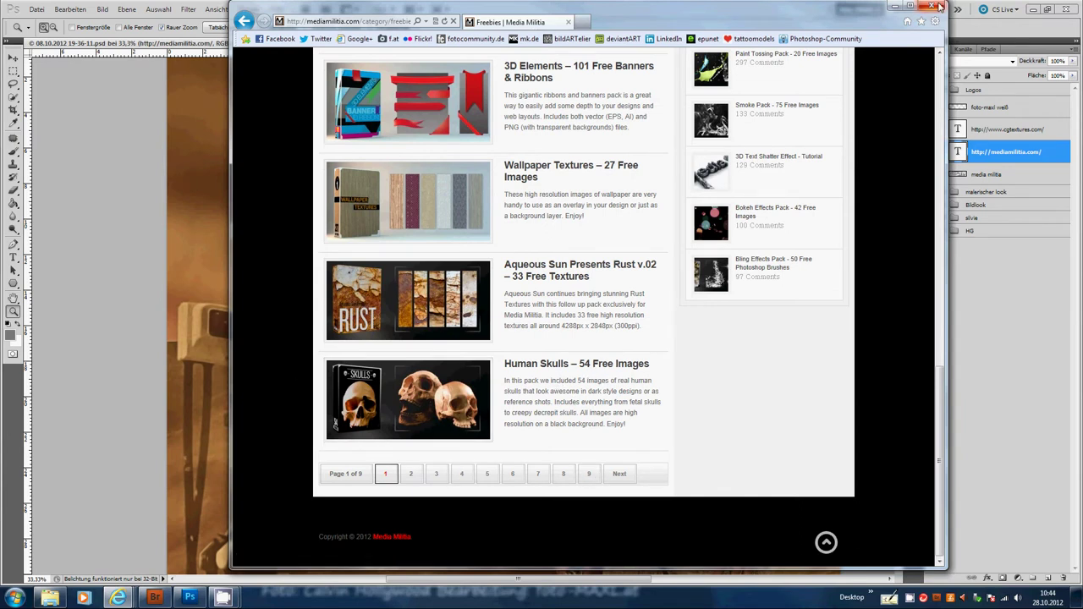
{"action": "left_click", "coordinate": [938, 8]}
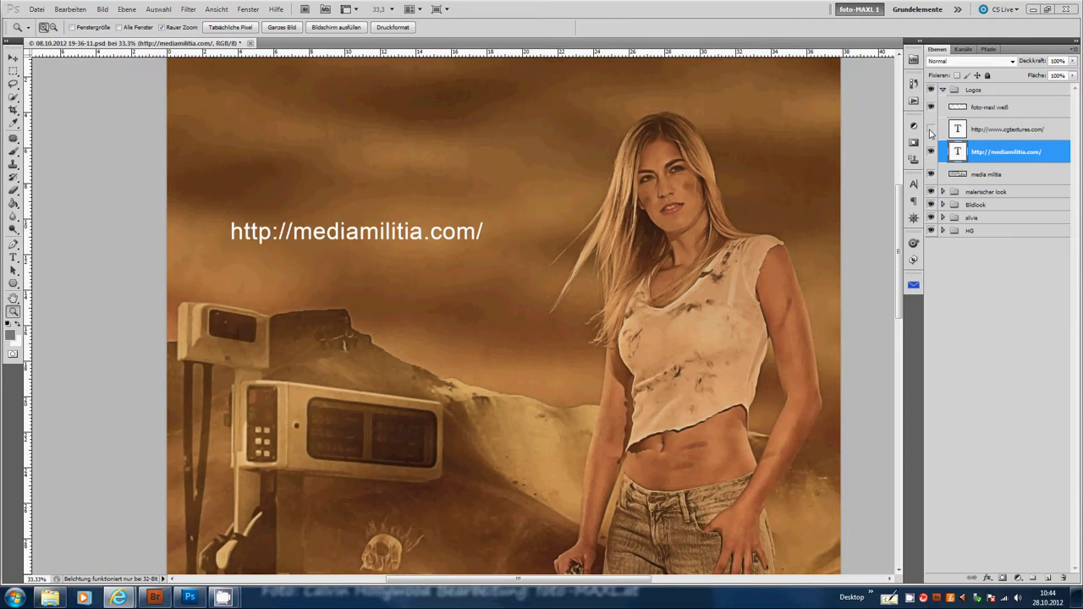
{"action": "left_click", "coordinate": [931, 130]}
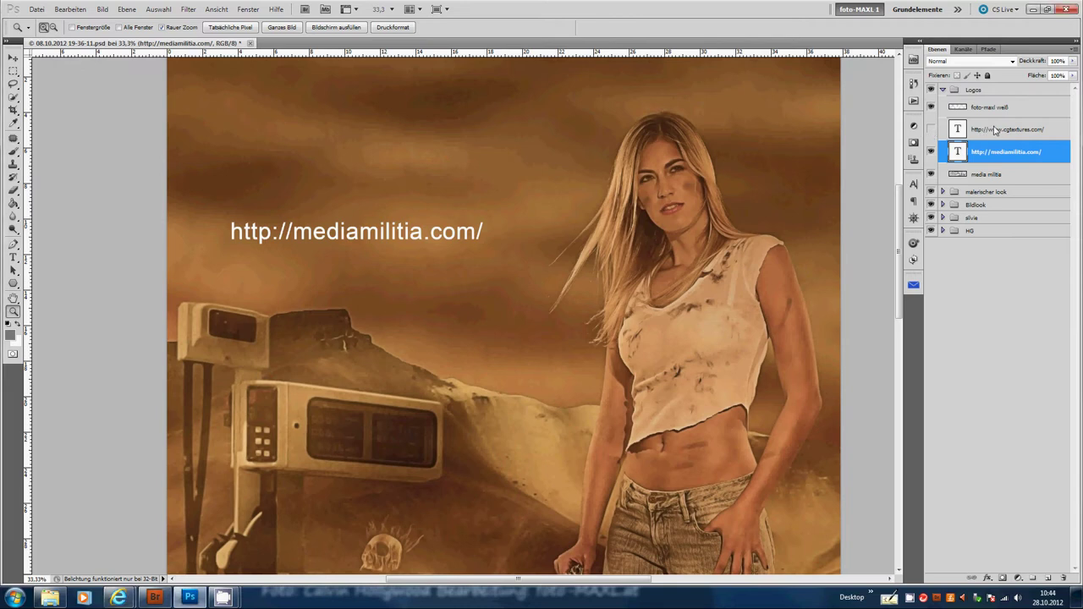
{"action": "left_click", "coordinate": [930, 130]}
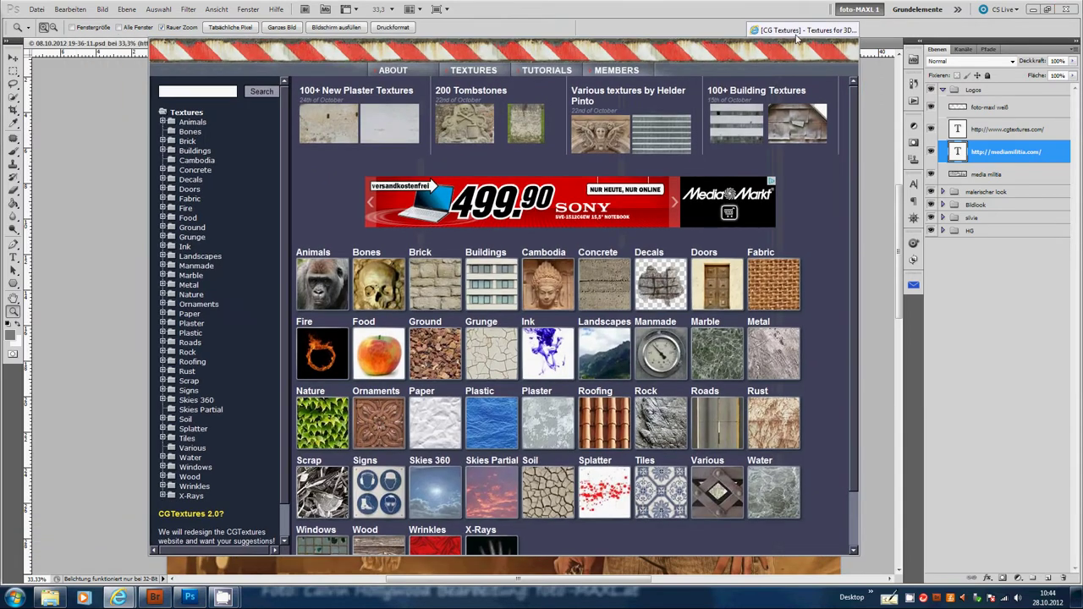
- Browse CGTextures' Manmade > Garbage Containers textures, then close the browser
{"action": "scroll", "coordinate": [812, 200], "scroll_direction": "down", "scroll_amount": 1}
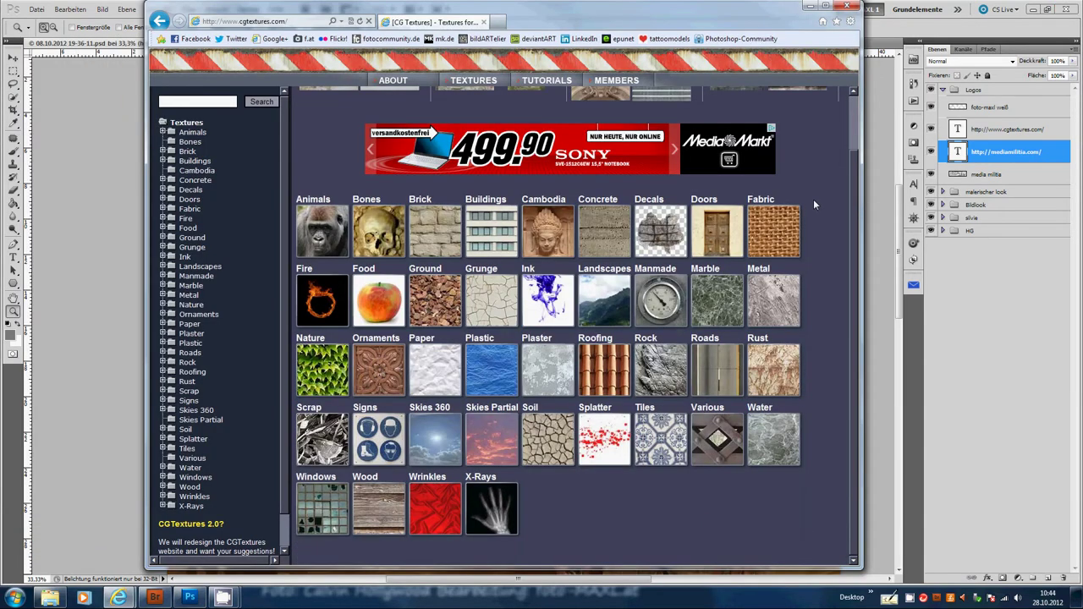
{"action": "left_click", "coordinate": [189, 276]}
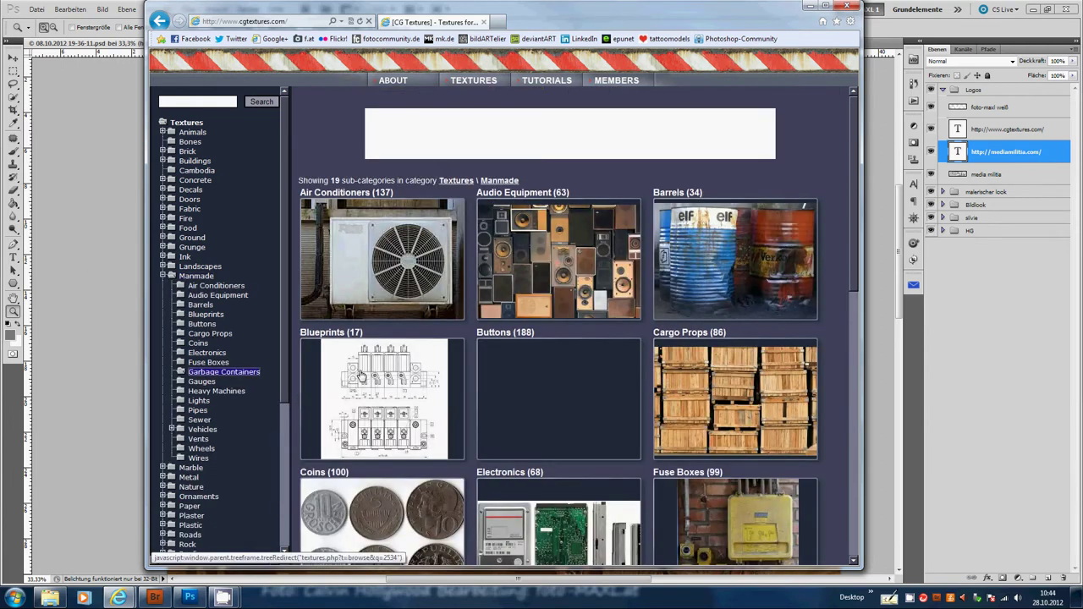
{"action": "left_click", "coordinate": [212, 372]}
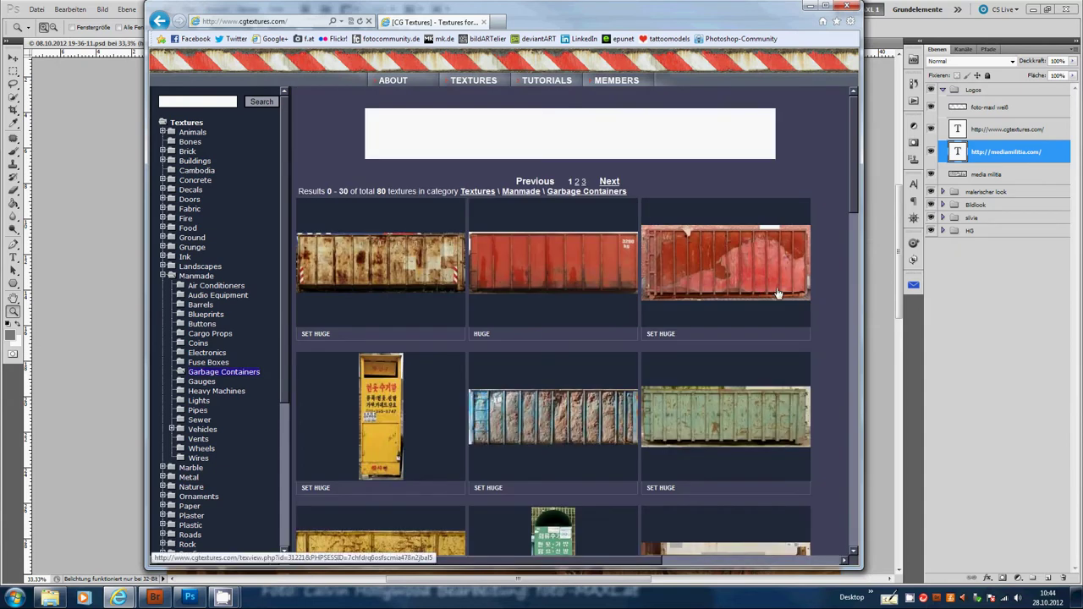
{"action": "scroll", "coordinate": [777, 293], "scroll_direction": "down", "scroll_amount": 1}
{"action": "scroll", "coordinate": [781, 298], "scroll_direction": "down", "scroll_amount": 2}
{"action": "scroll", "coordinate": [781, 299], "scroll_direction": "down", "scroll_amount": 6}
{"action": "scroll", "coordinate": [770, 302], "scroll_direction": "down", "scroll_amount": 3}
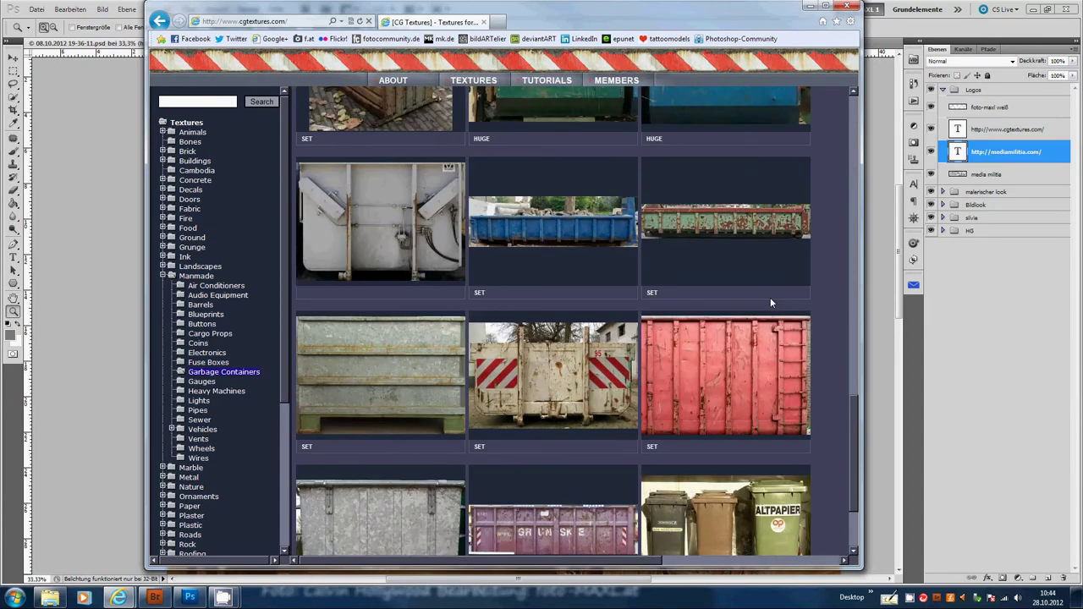
{"action": "scroll", "coordinate": [770, 302], "scroll_direction": "down", "scroll_amount": 3}
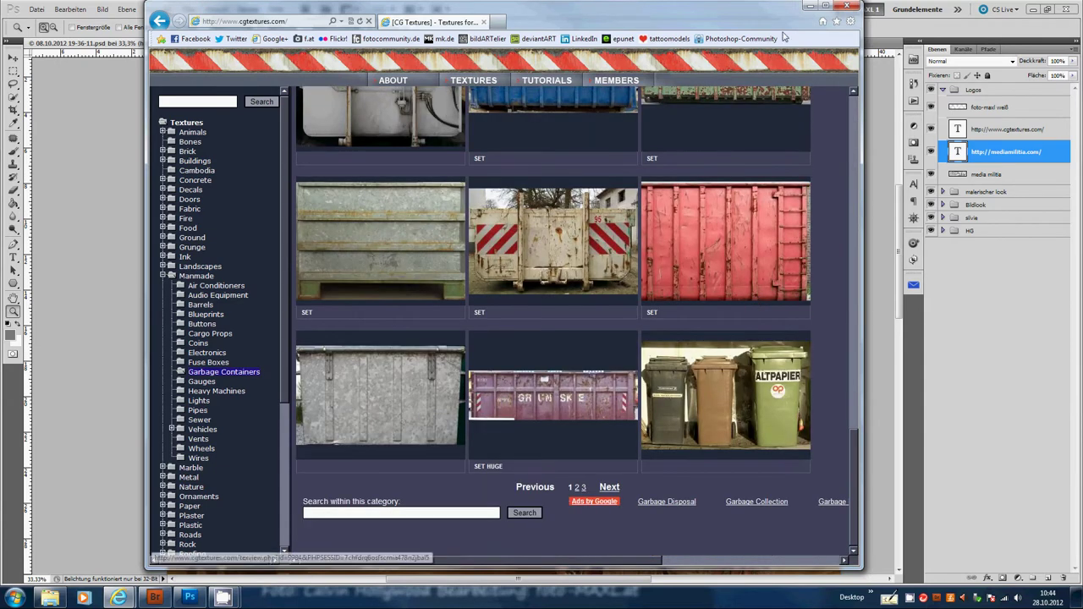
{"action": "left_click", "coordinate": [847, 6]}
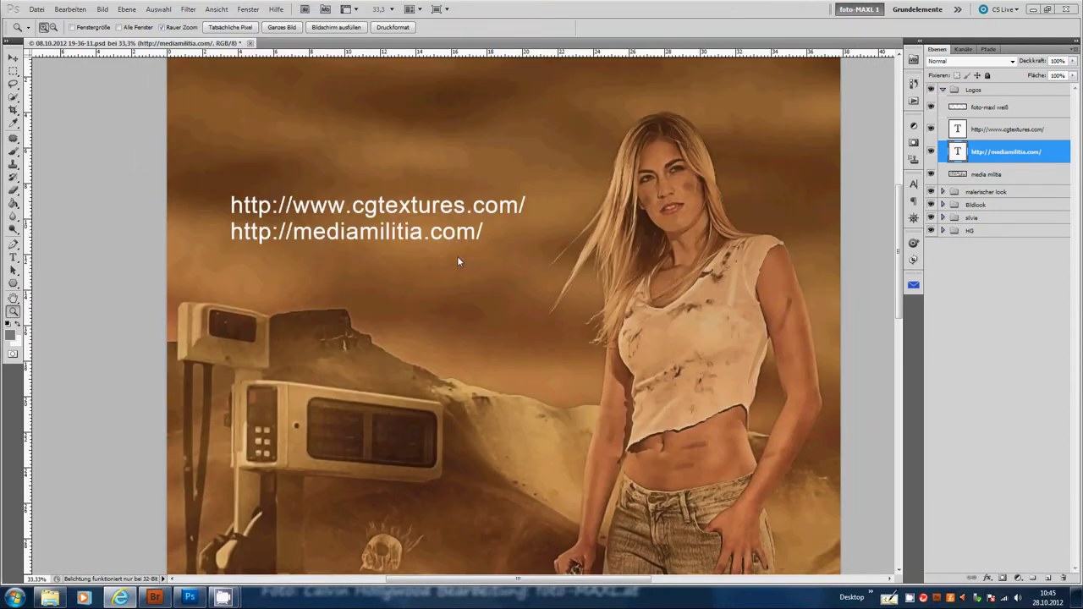
- Select the media militia logo layer and test its opacity at 100% before fading it back
{"action": "left_click", "coordinate": [961, 175]}
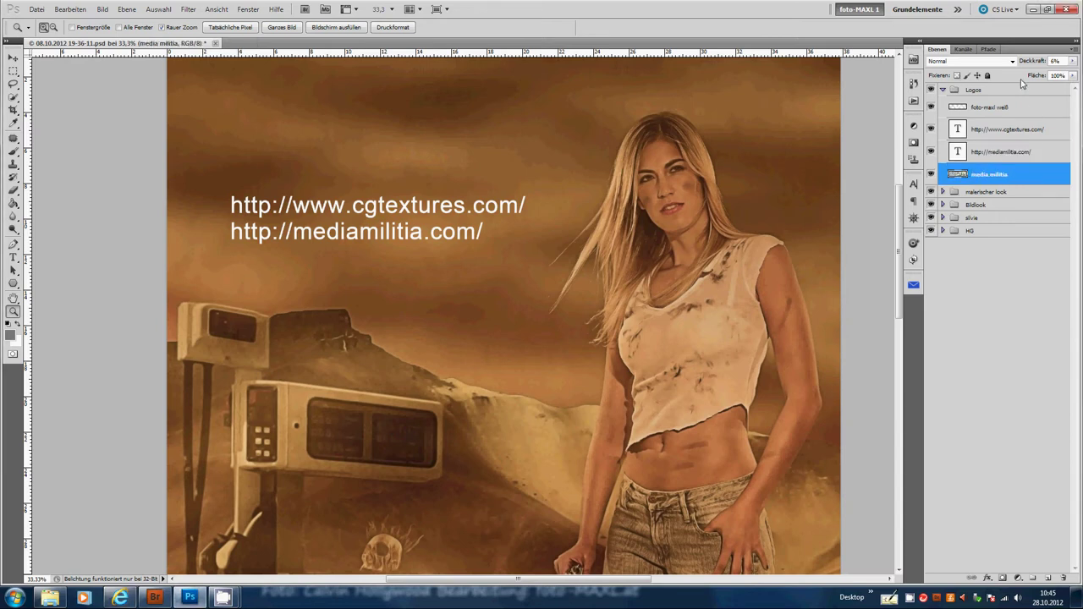
{"action": "left_click_drag", "start_coordinate": [1027, 64], "coordinate": [1075, 64]}
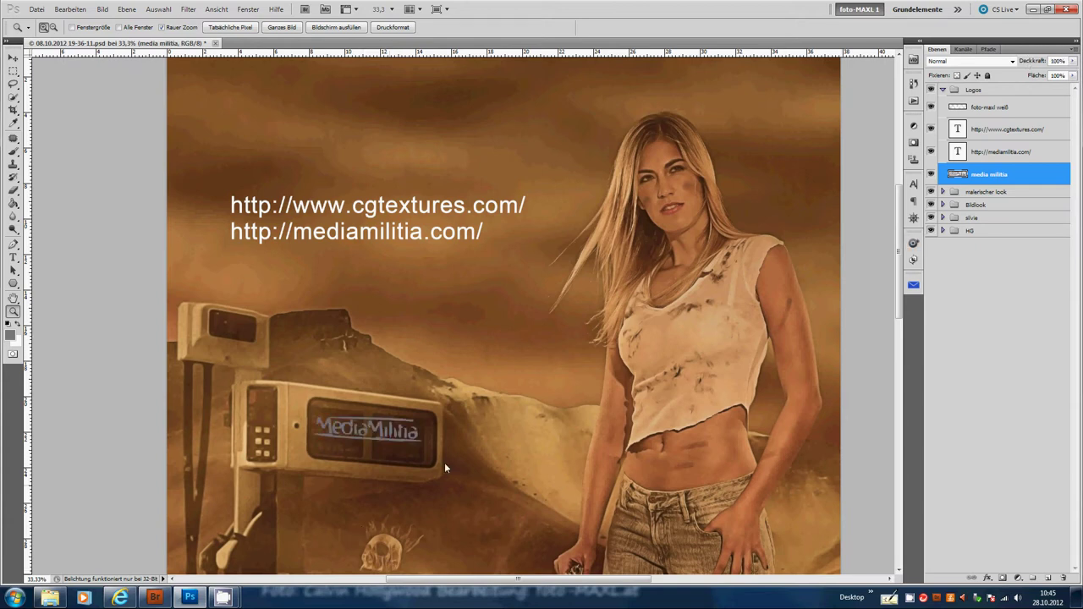
{"action": "left_click_drag", "start_coordinate": [1045, 65], "coordinate": [1001, 67]}
- Hide both credit URL layers, then collapse and hide the whole Logos group
{"action": "left_click_drag", "start_coordinate": [931, 151], "coordinate": [930, 129]}
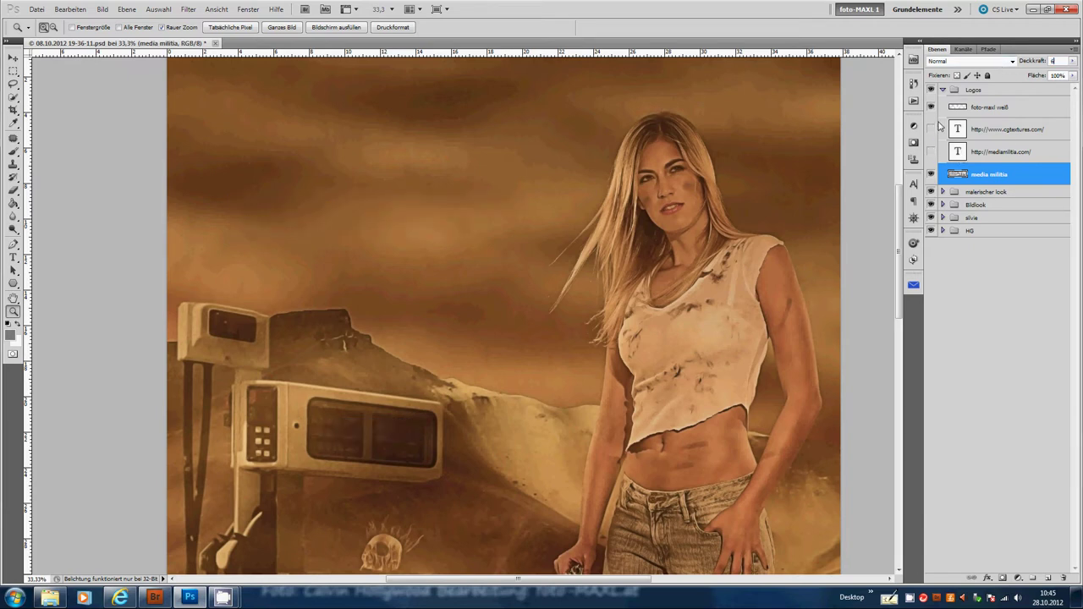
{"action": "left_click", "coordinate": [942, 90]}
{"action": "left_click", "coordinate": [931, 90]}
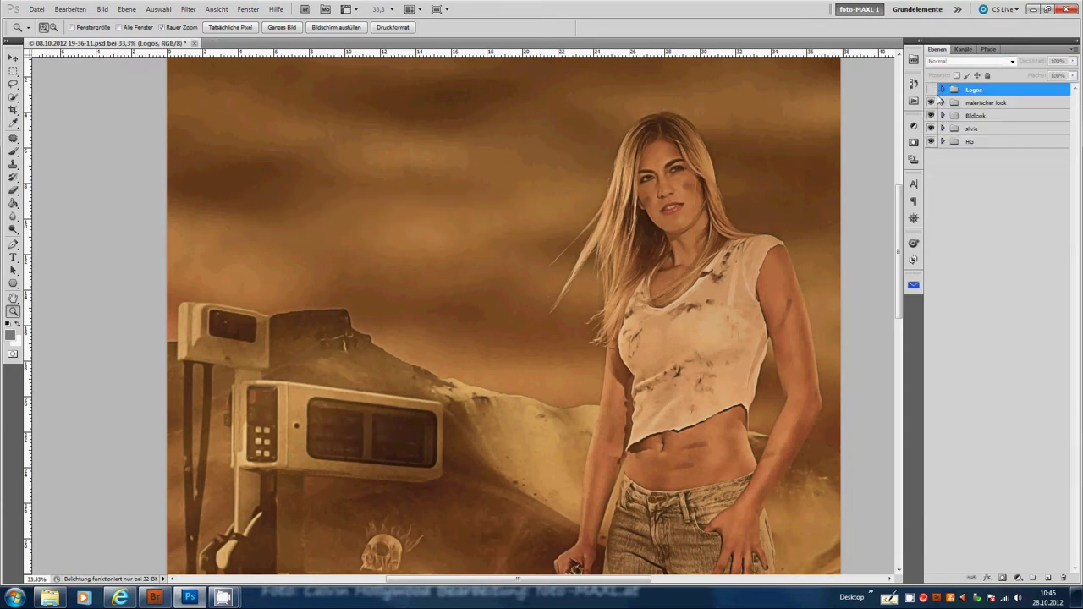
- Fit the image on screen, isolate the HG background, then turn silvie and Bildlook back on
{"action": "double_click", "coordinate": [14, 298]}
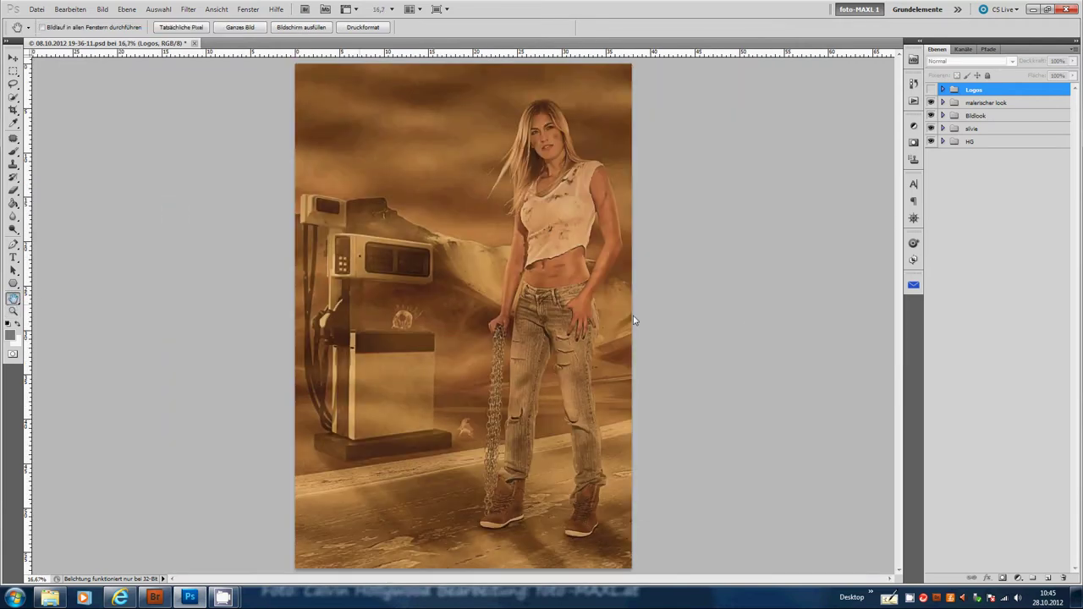
{"action": "left_click", "coordinate": [931, 141], "text": "alt"}
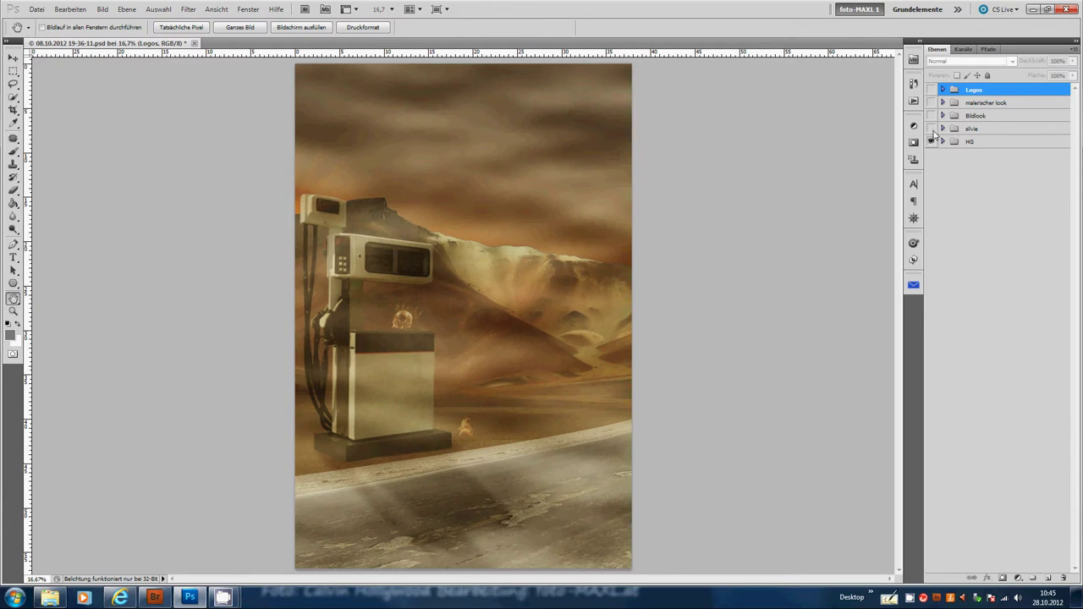
{"action": "left_click", "coordinate": [931, 128]}
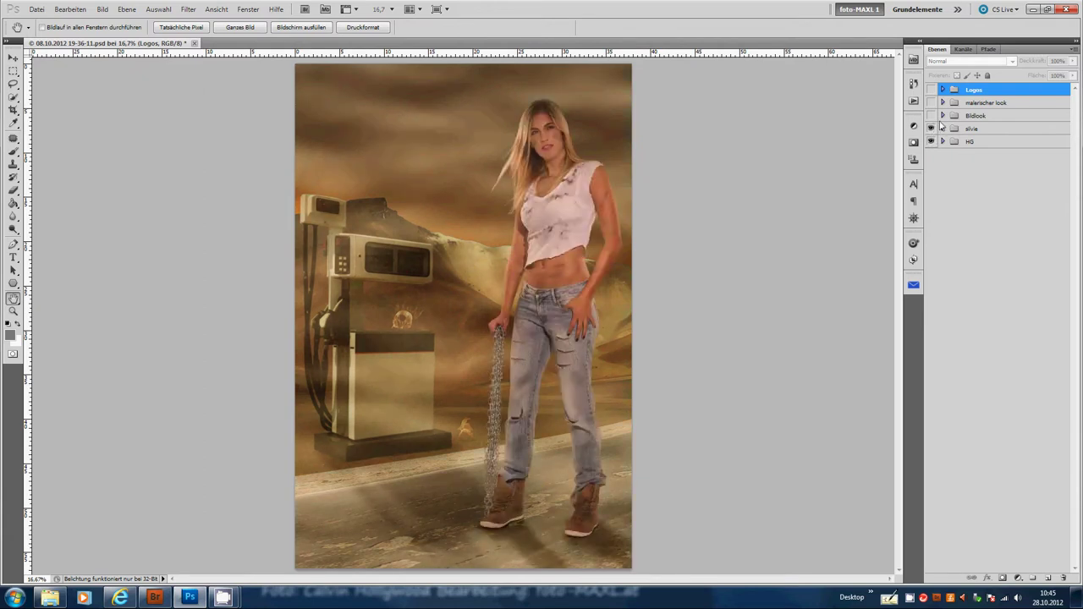
{"action": "left_click", "coordinate": [931, 115]}
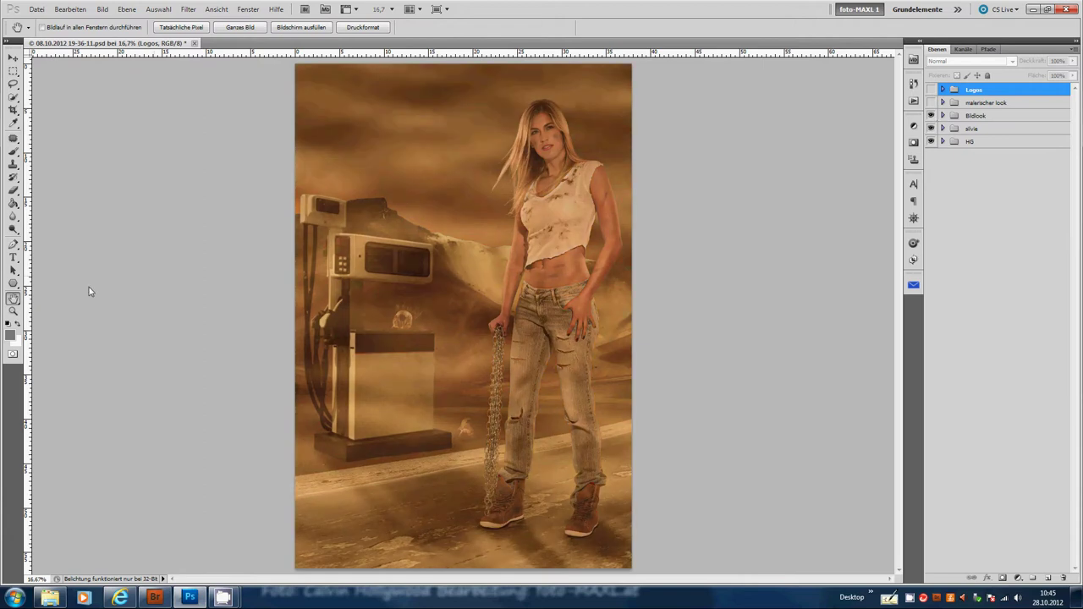
- Inspect the chain and jeans at 100%, enable malerischer look, then fit and isolate HG expanded
{"action": "double_click", "coordinate": [13, 311]}
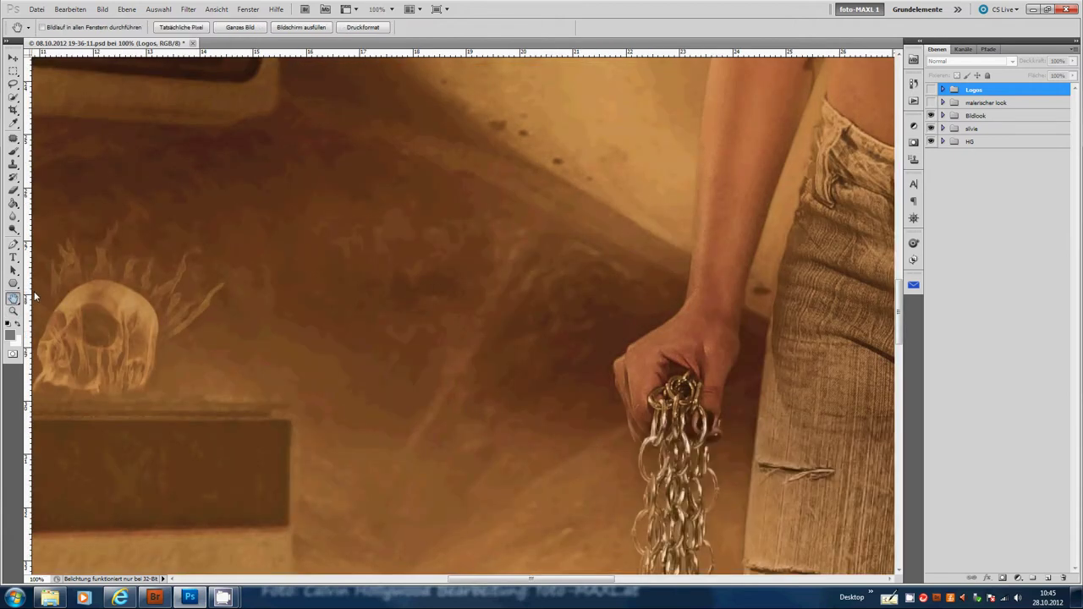
{"action": "mouse_move", "coordinate": [812, 227]}
{"action": "left_mouse_down"}
{"action": "mouse_move", "coordinate": [719, 182]}
{"action": "mouse_move", "coordinate": [732, 86]}
{"action": "left_mouse_up"}
{"action": "left_click_drag", "start_coordinate": [762, 296], "coordinate": [778, 179]}
{"action": "left_click", "coordinate": [931, 102]}
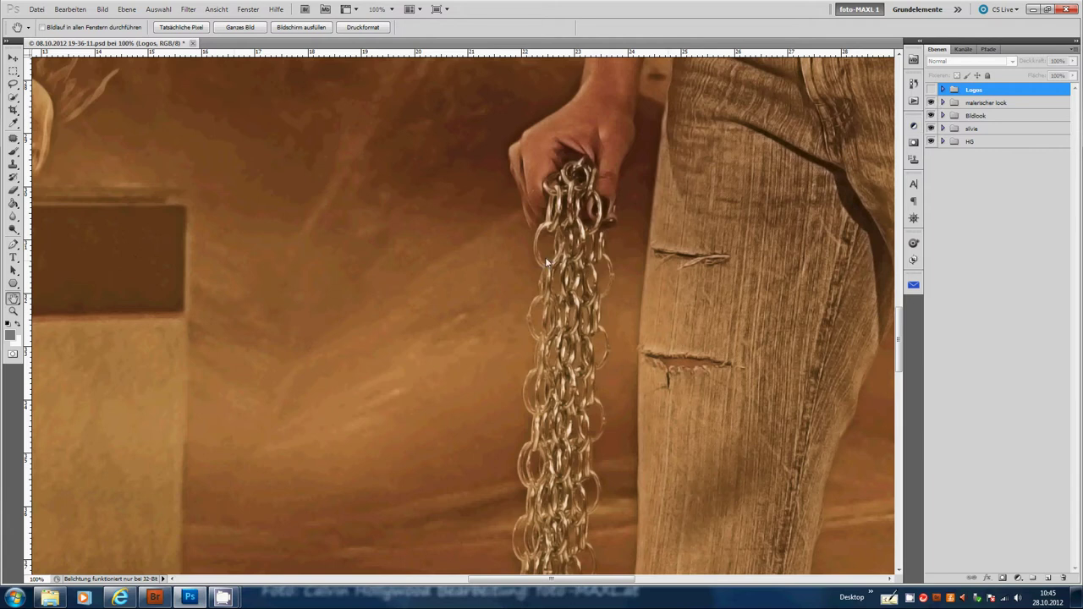
{"action": "double_click", "coordinate": [13, 298]}
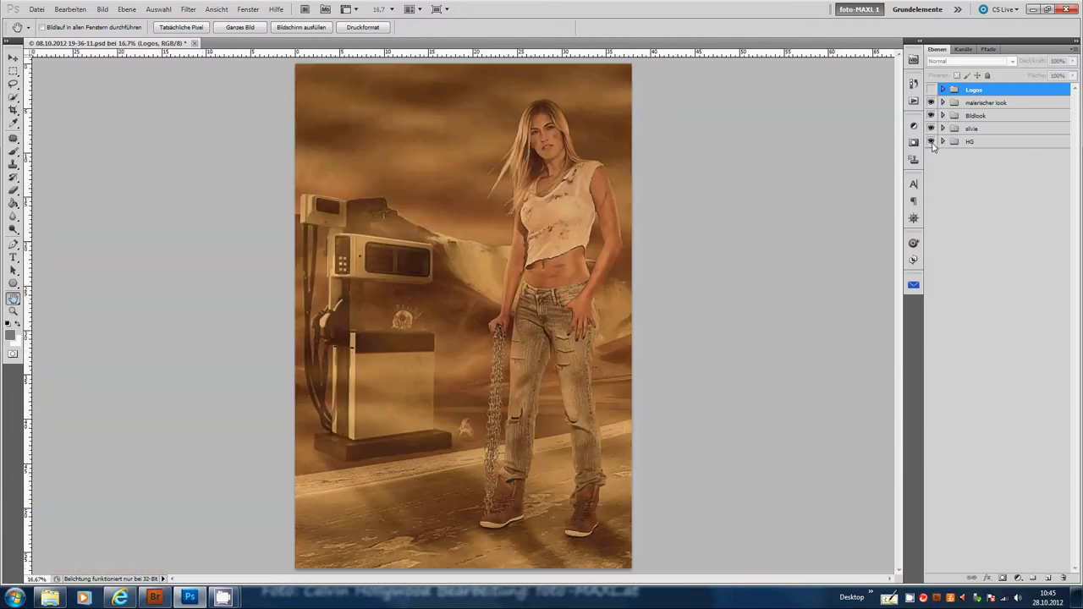
{"action": "left_click", "coordinate": [932, 141], "text": "alt"}
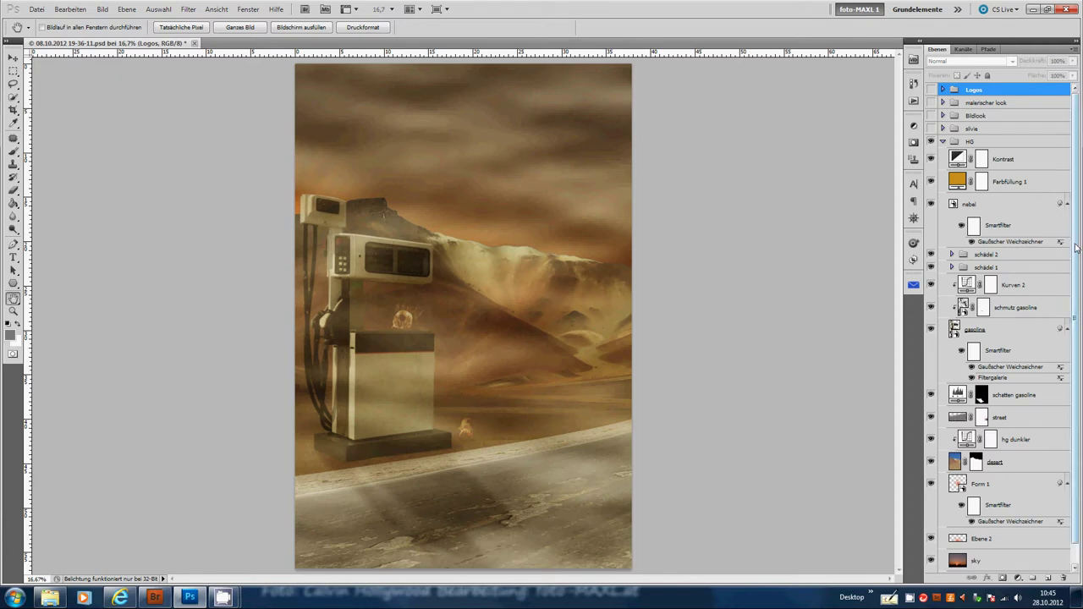
- Isolate Ebene 1, then re-show the sunset sky, Ebene 2 glow, Form 1 glow and desert landscape
{"action": "scroll", "coordinate": [1075, 245], "scroll_direction": "down", "scroll_amount": 1}
{"action": "left_click", "coordinate": [934, 561], "text": "alt"}
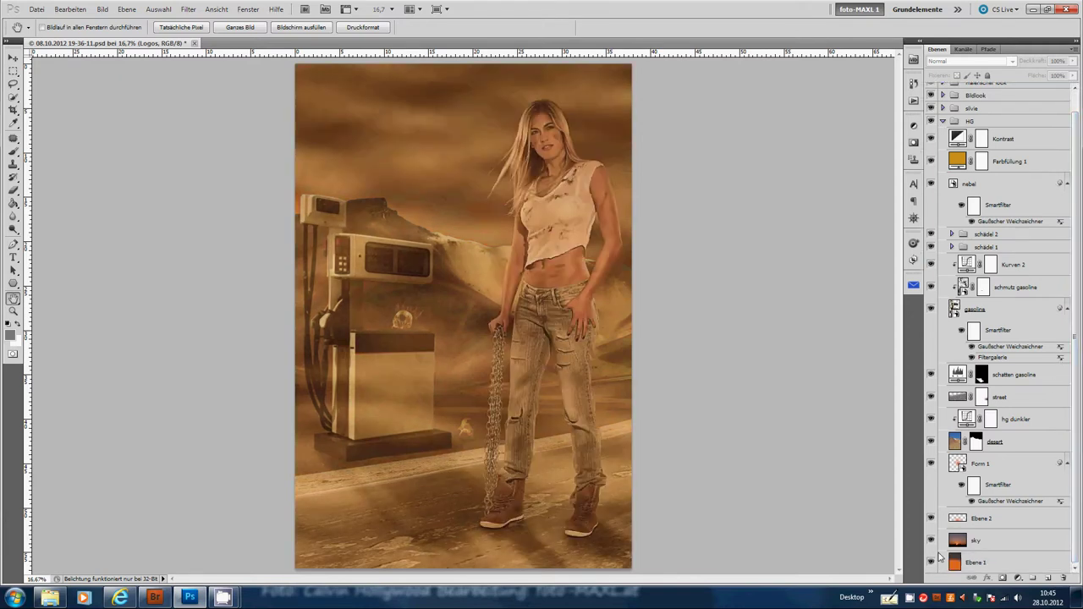
{"action": "left_click", "coordinate": [931, 563], "text": "alt"}
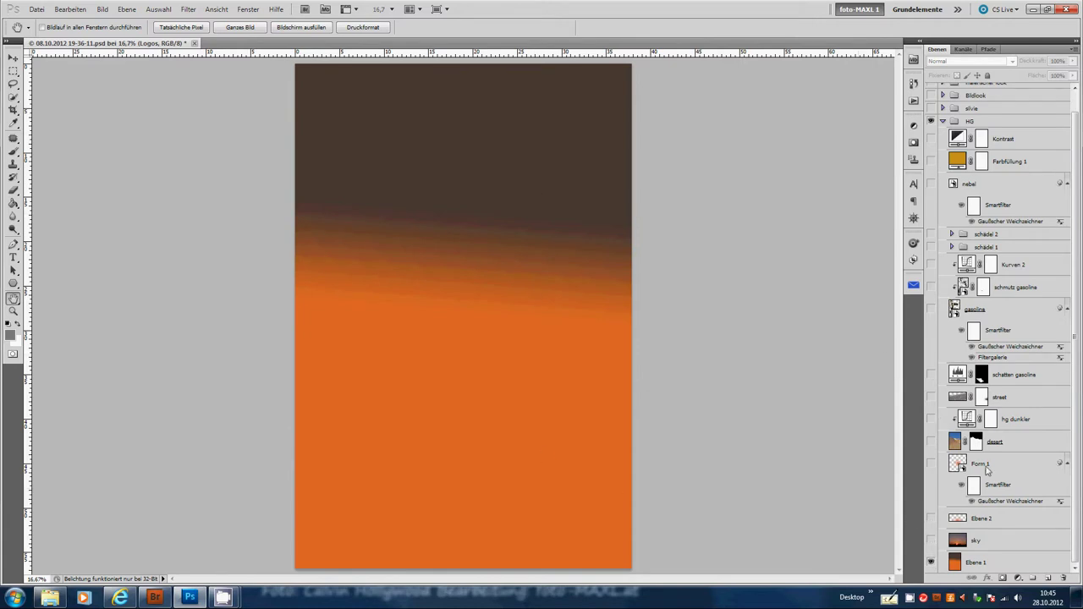
{"action": "left_click", "coordinate": [931, 542]}
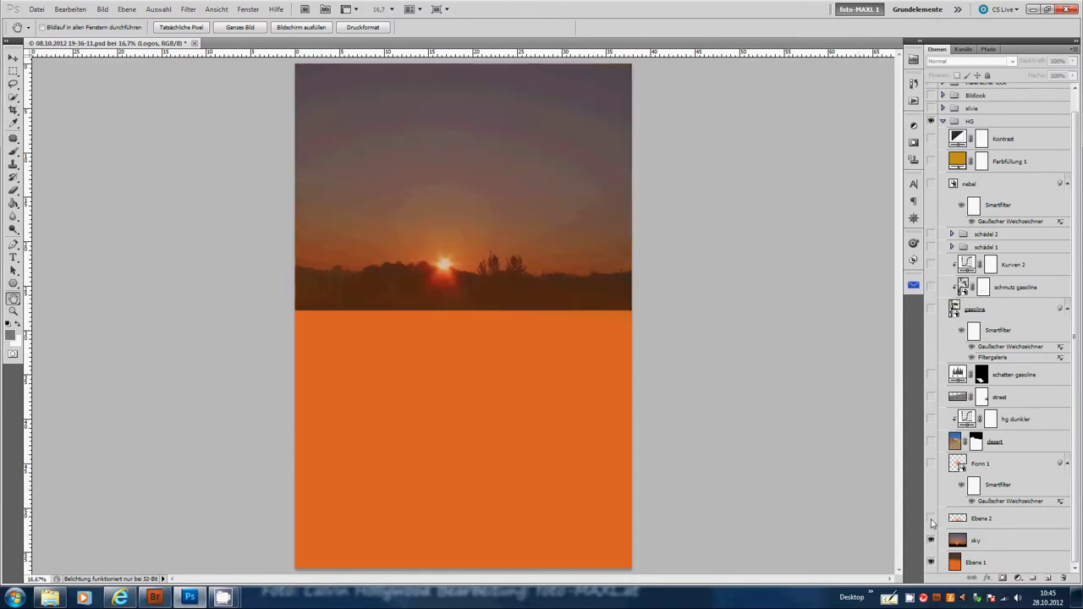
{"action": "left_click", "coordinate": [931, 518]}
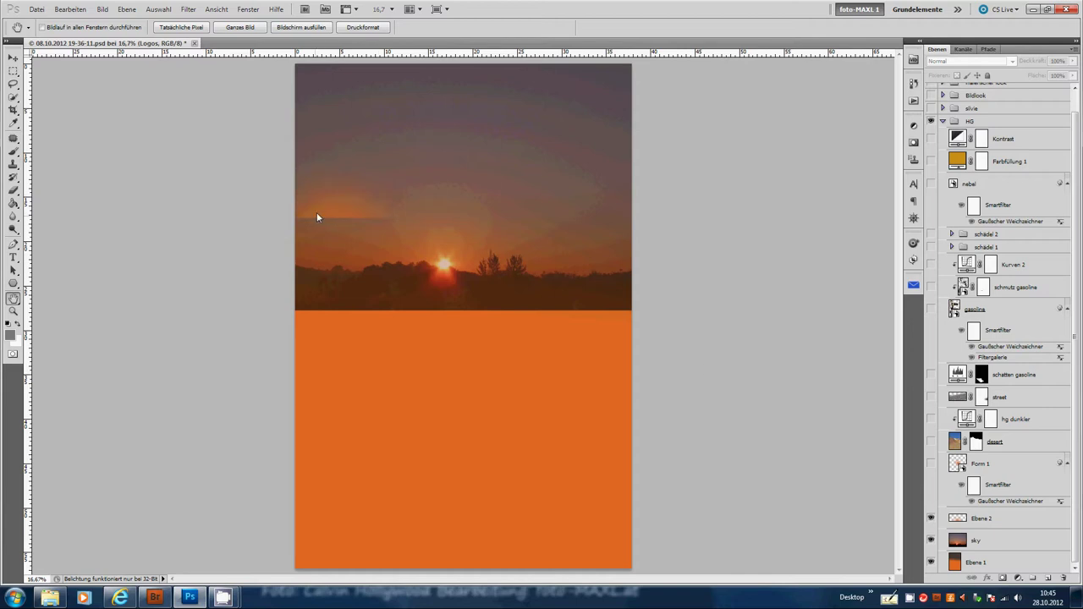
{"action": "left_click", "coordinate": [932, 464]}
{"action": "left_click", "coordinate": [931, 441]}
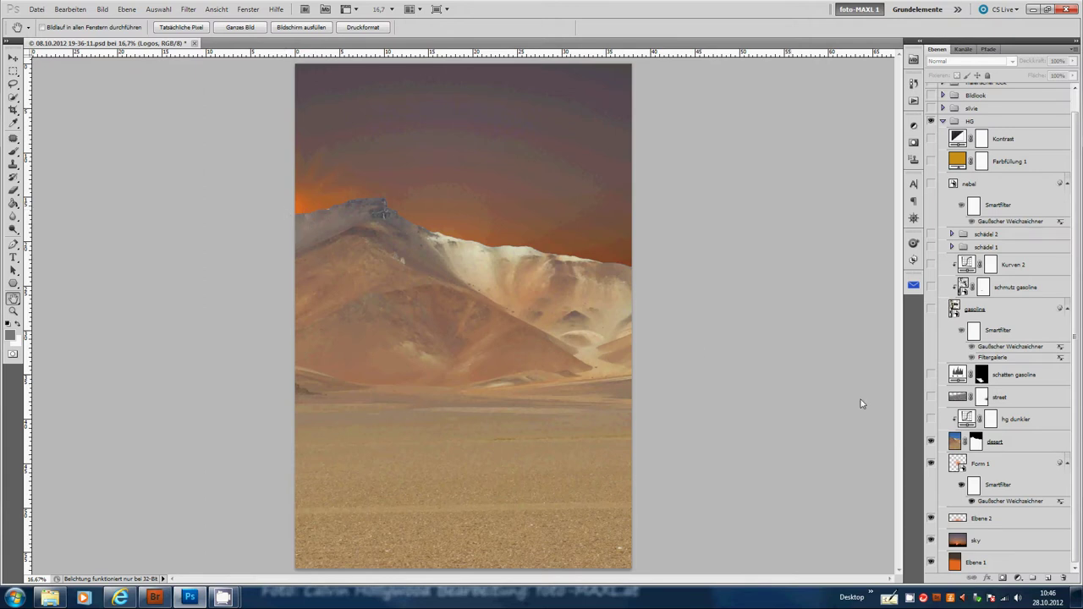
- Turn on hg dunkler, street, gasoline and schatten gasoline layers, and target the shadow's mask
{"action": "left_click", "coordinate": [932, 418]}
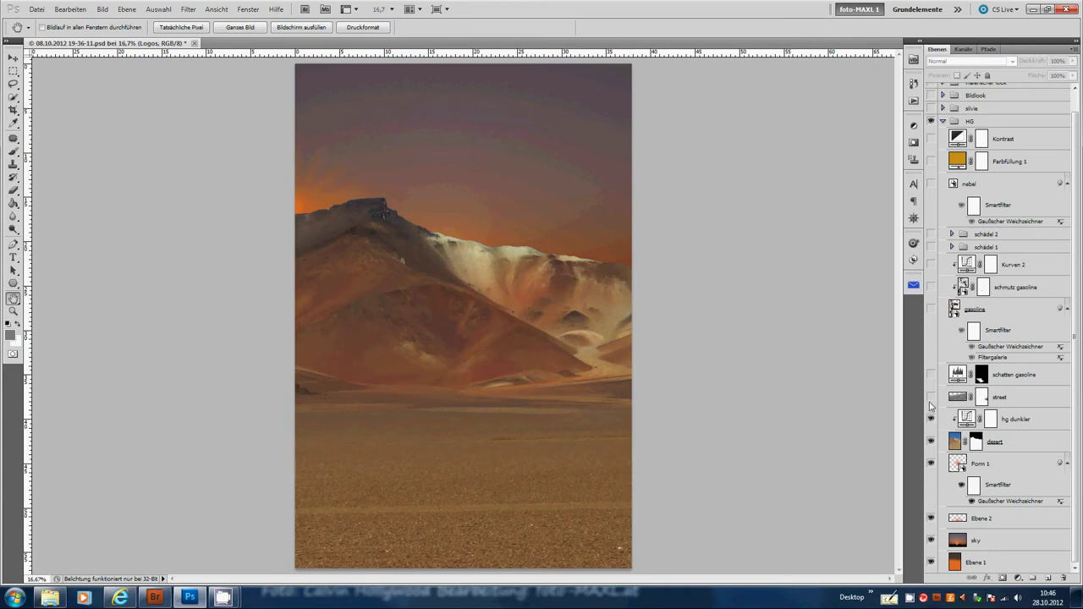
{"action": "left_click", "coordinate": [930, 397]}
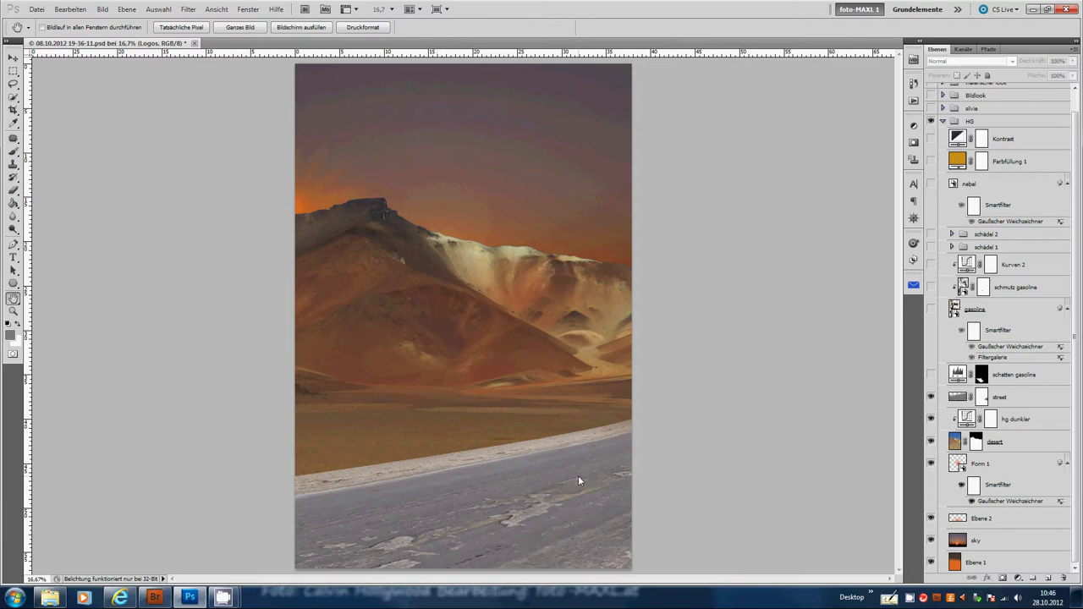
{"action": "left_click", "coordinate": [932, 310]}
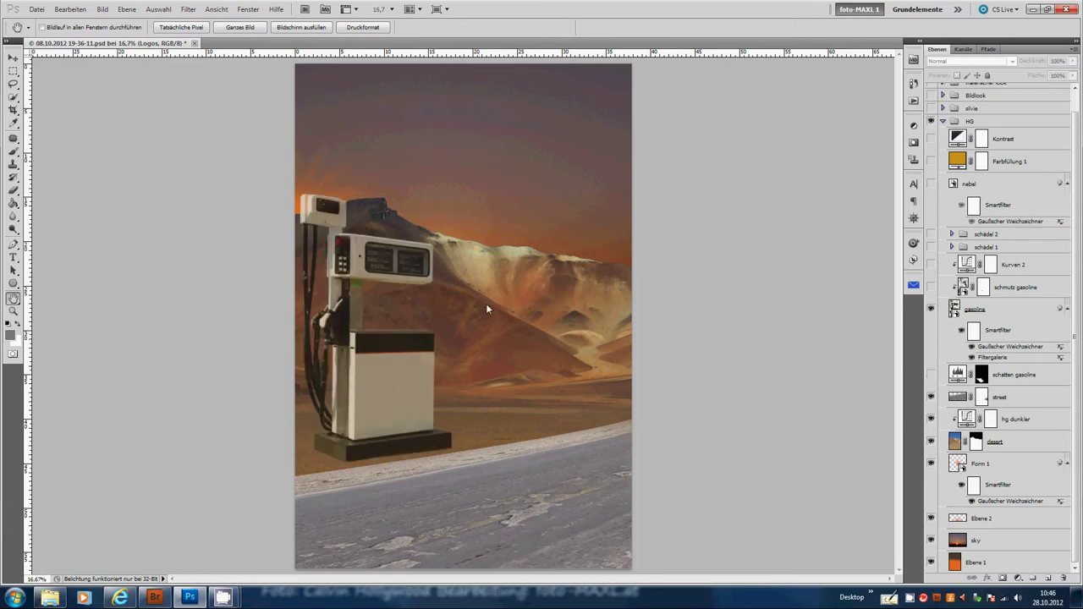
{"action": "left_click", "coordinate": [931, 375]}
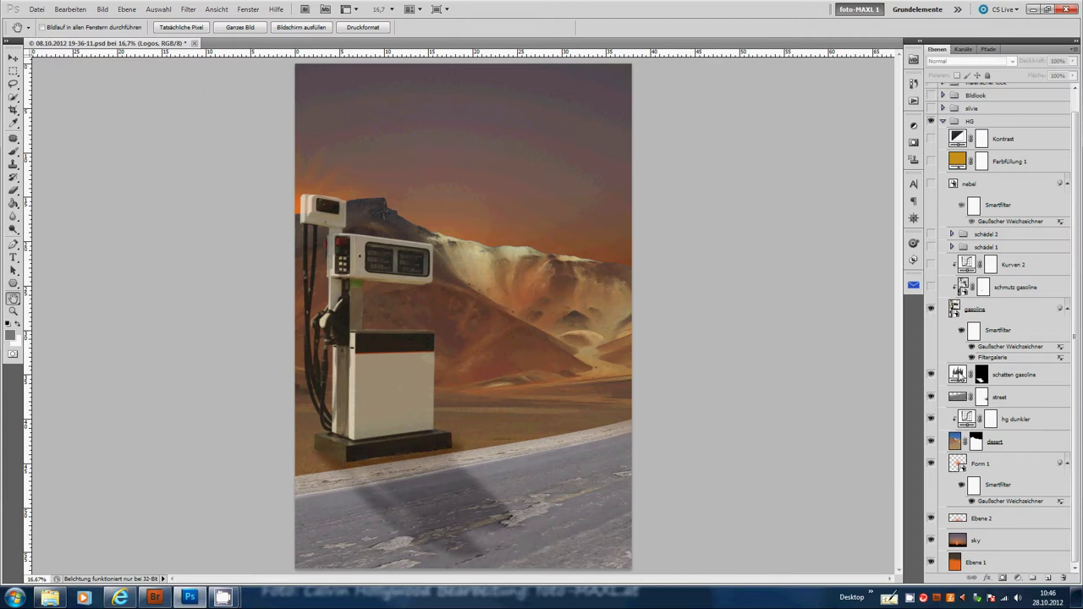
{"action": "left_click", "coordinate": [959, 375]}
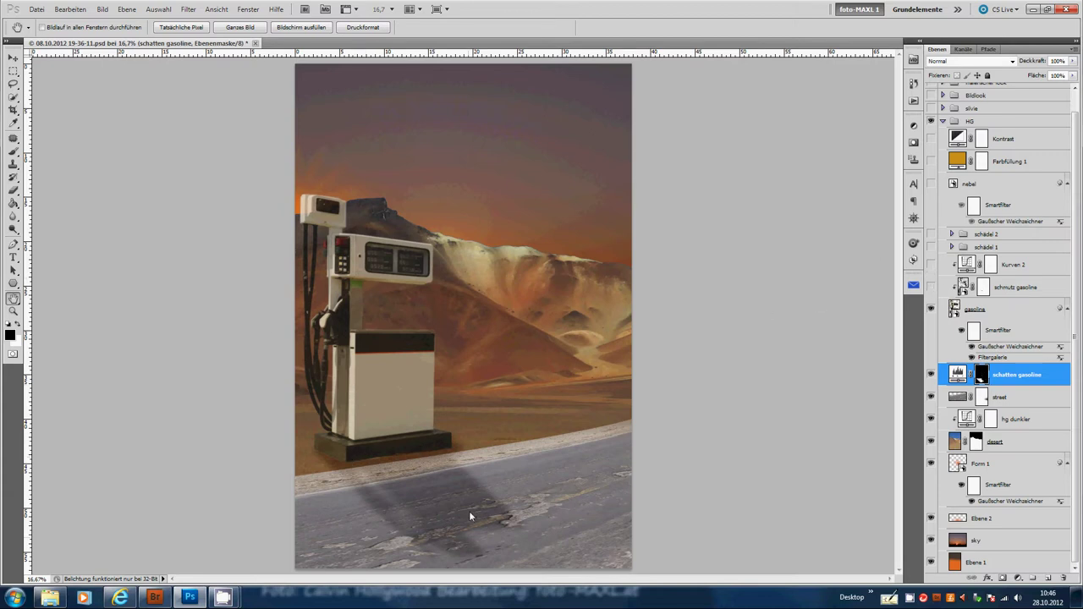
- Test the pump shadow mask's feather, reset it to 31 px, then open schmutz gasoline's texture
{"action": "left_click", "coordinate": [913, 143]}
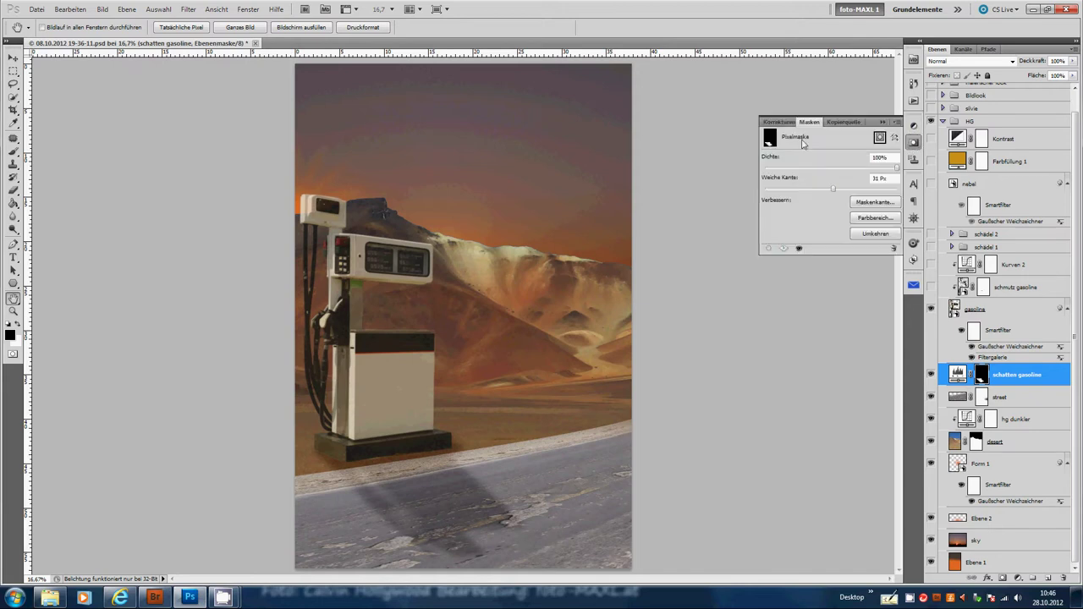
{"action": "mouse_move", "coordinate": [834, 188]}
{"action": "left_mouse_down"}
{"action": "mouse_move", "coordinate": [868, 190]}
{"action": "mouse_move", "coordinate": [843, 189]}
{"action": "left_mouse_up"}
{"action": "left_click", "coordinate": [887, 179]}
{"action": "type", "text": "31"}
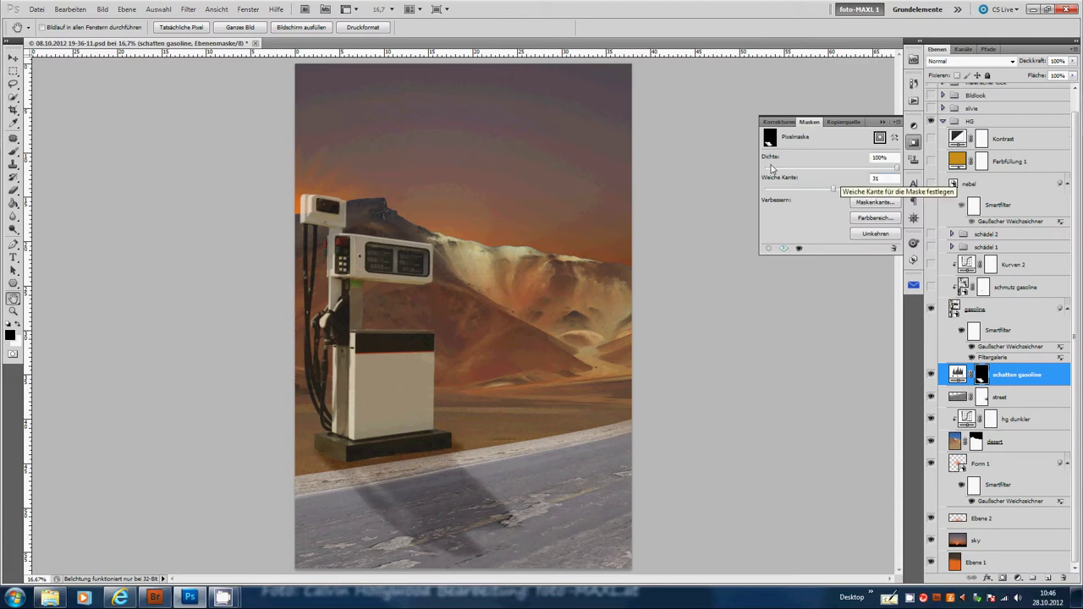
{"action": "left_click", "coordinate": [882, 123]}
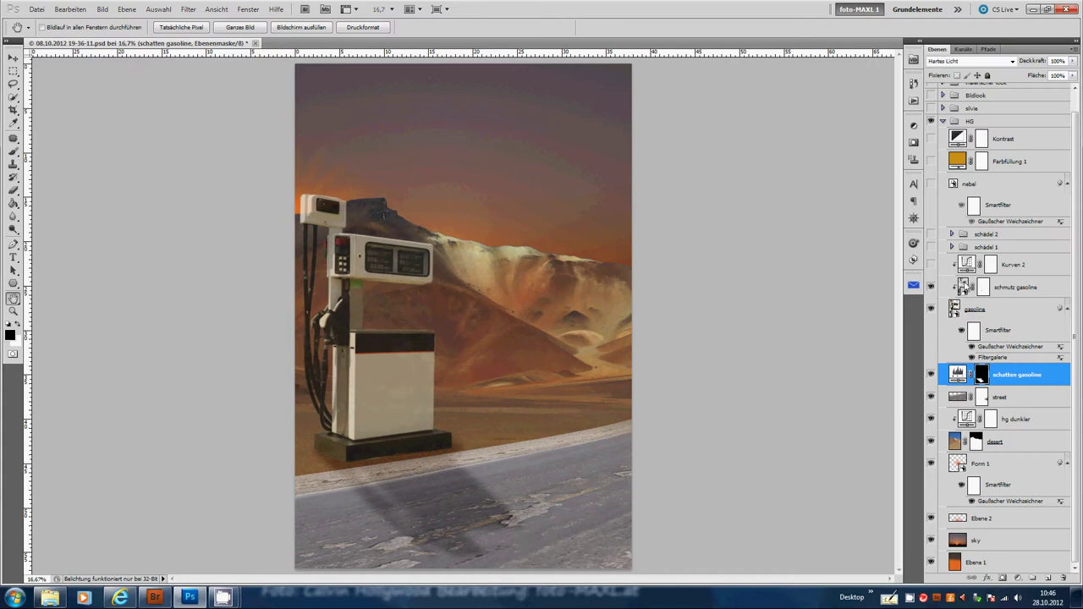
{"action": "double_click", "coordinate": [965, 287]}
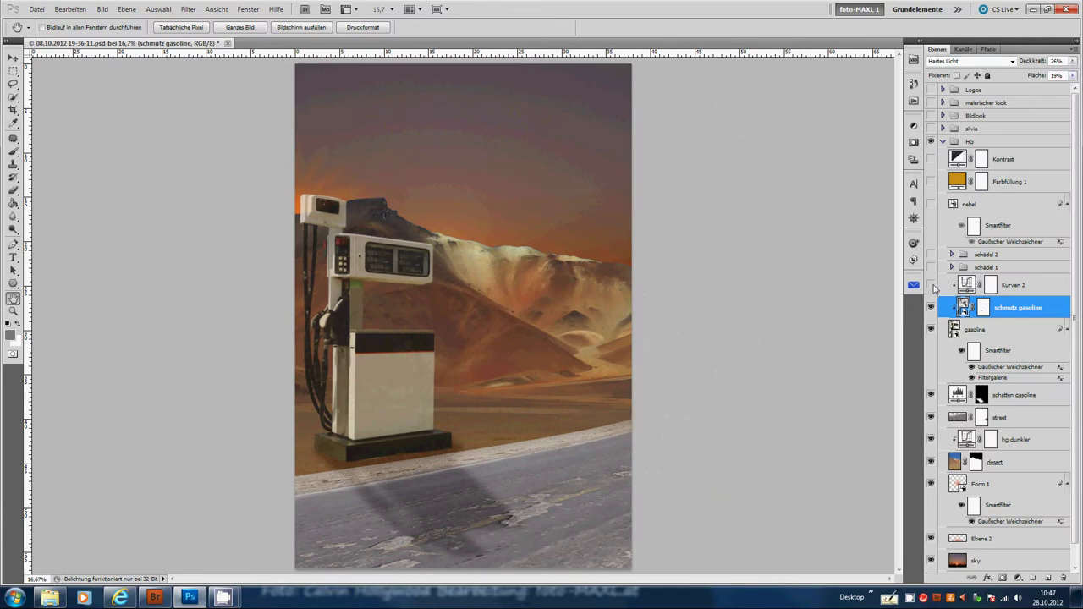
- Enable and select the Kurven 2 adjustment, then show the schädel 1 and schädel 2 groups
{"action": "left_click", "coordinate": [932, 286]}
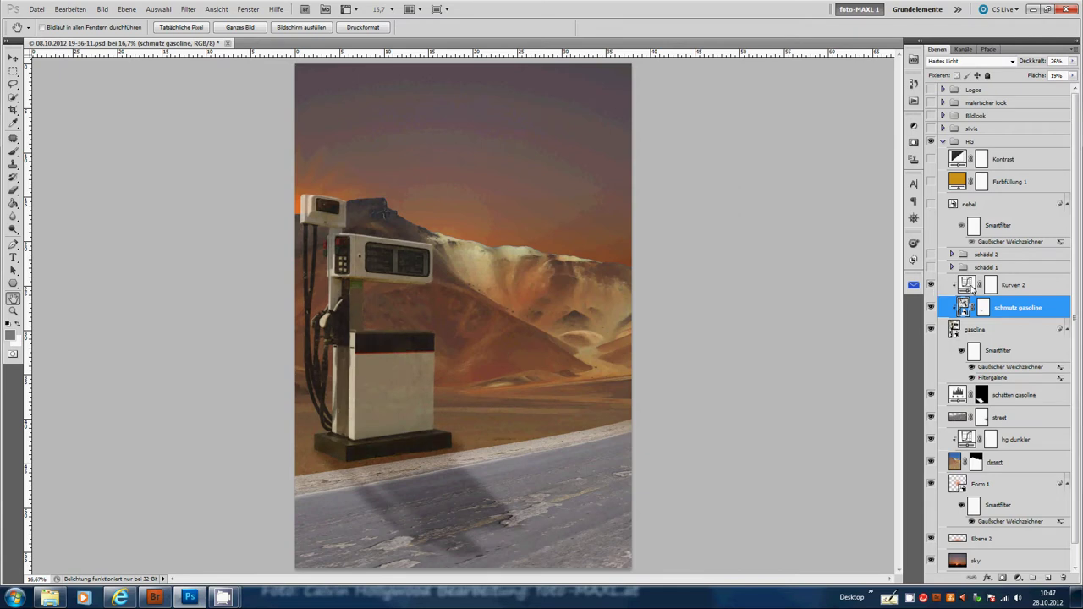
{"action": "left_click", "coordinate": [968, 286]}
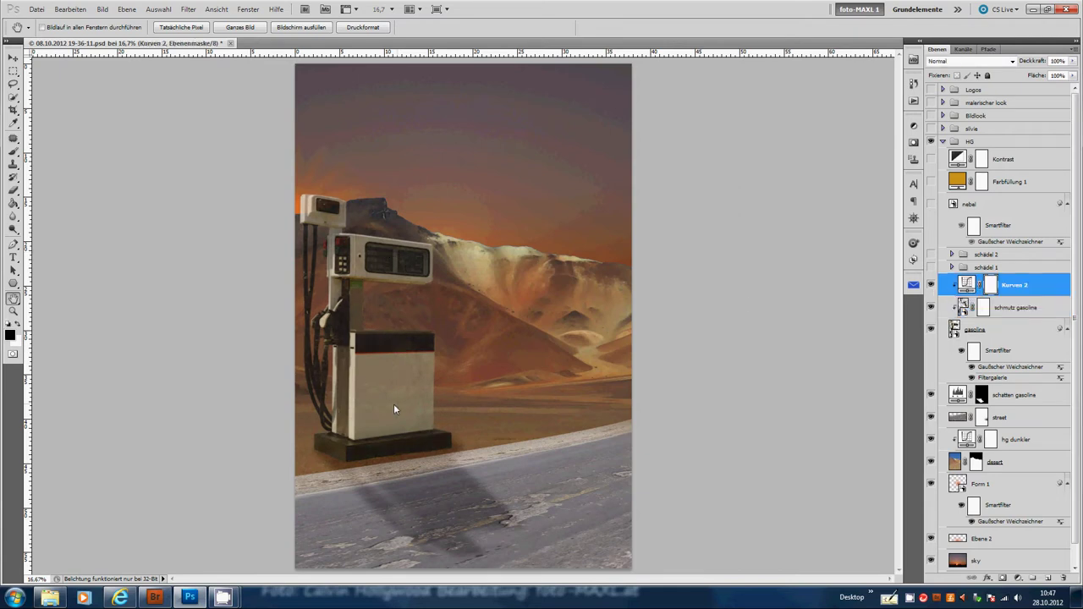
{"action": "left_click", "coordinate": [931, 268]}
{"action": "left_click", "coordinate": [931, 254]}
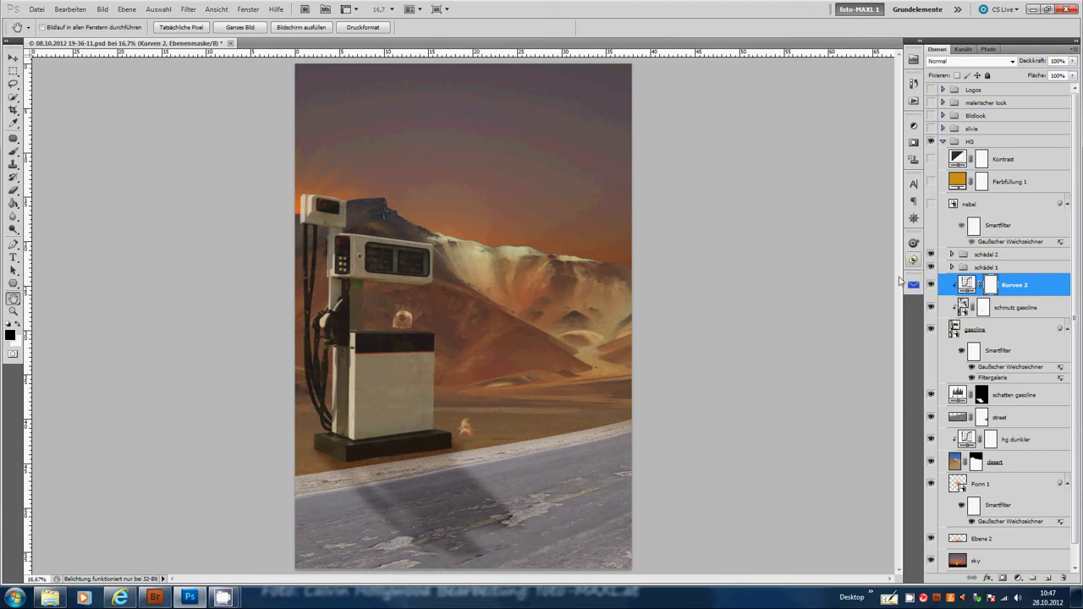
- View the skulls at 100% and expand the schädel 1 group's layers
{"action": "key", "text": "ctrl+1"}
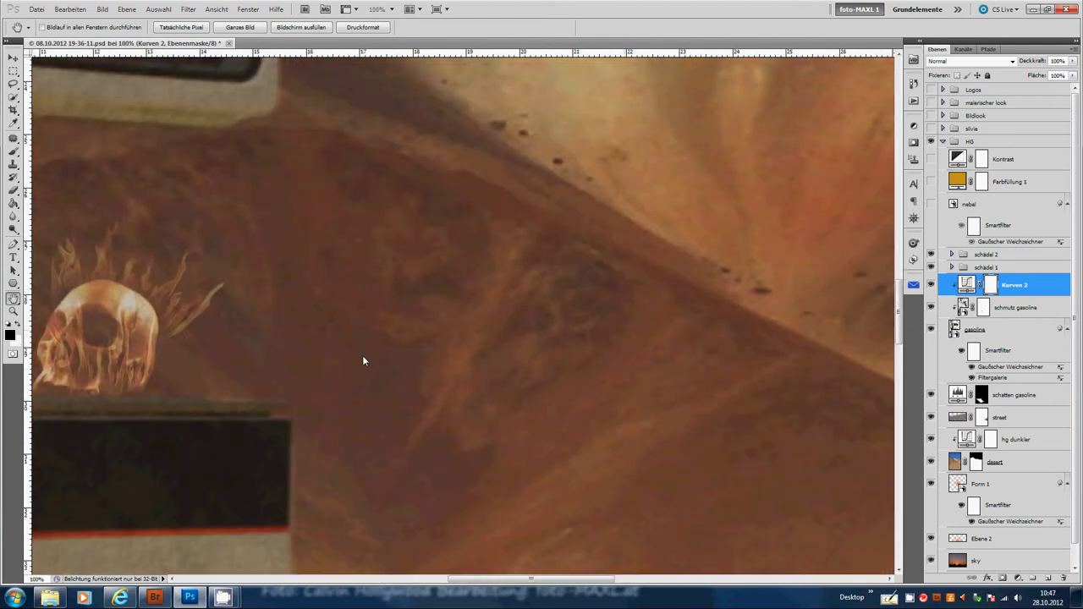
{"action": "scroll", "coordinate": [496, 422], "scroll_direction": "down", "scroll_amount": 10}
{"action": "scroll", "coordinate": [530, 263], "scroll_direction": "down", "scroll_amount": 5}
{"action": "scroll", "coordinate": [526, 367], "scroll_direction": "down", "scroll_amount": 3}
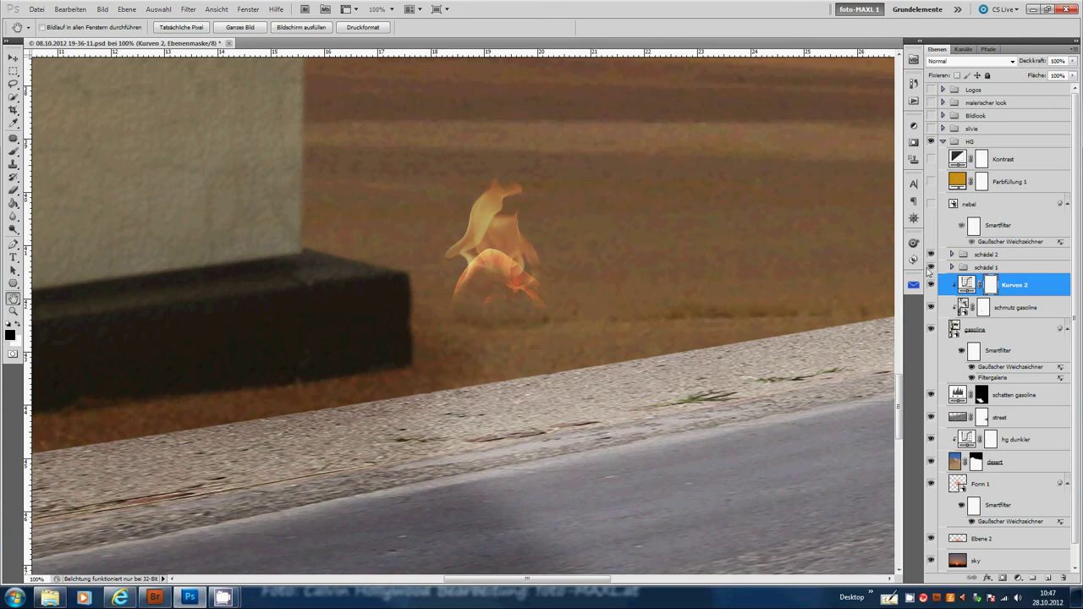
{"action": "left_click", "coordinate": [951, 268]}
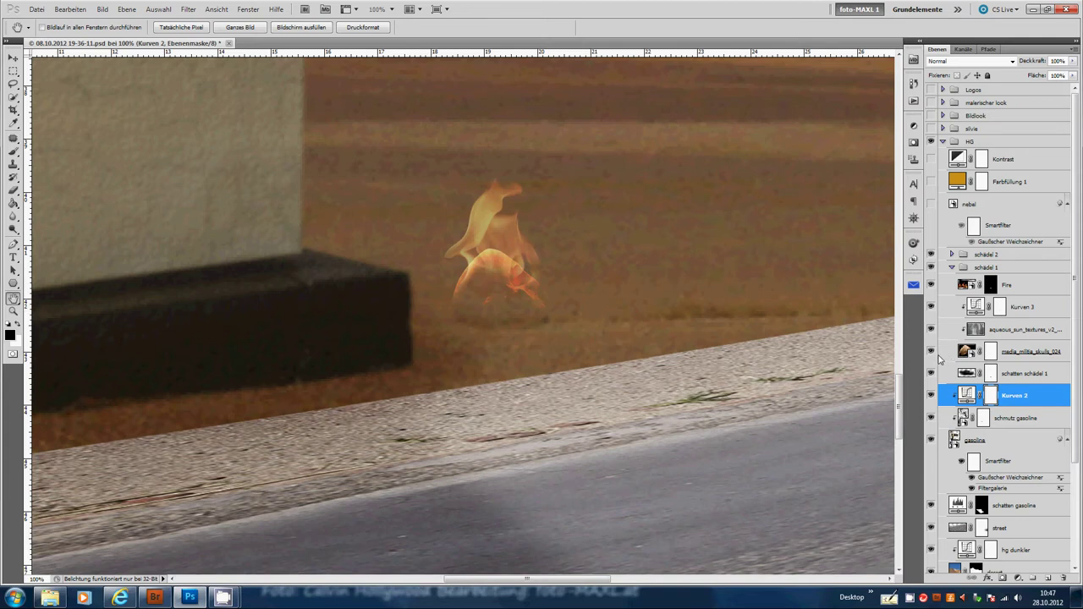
- Compare the skull by toggling its Fire, shadow, aqueous texture and Kurven 3 layers
{"action": "left_click", "coordinate": [930, 286]}
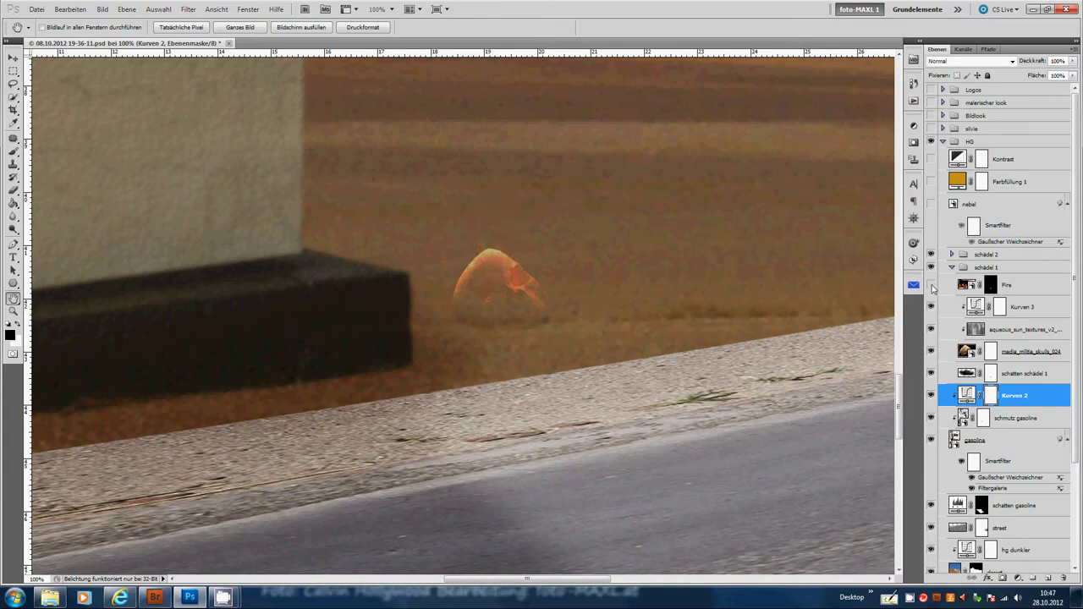
{"action": "left_click", "coordinate": [931, 286]}
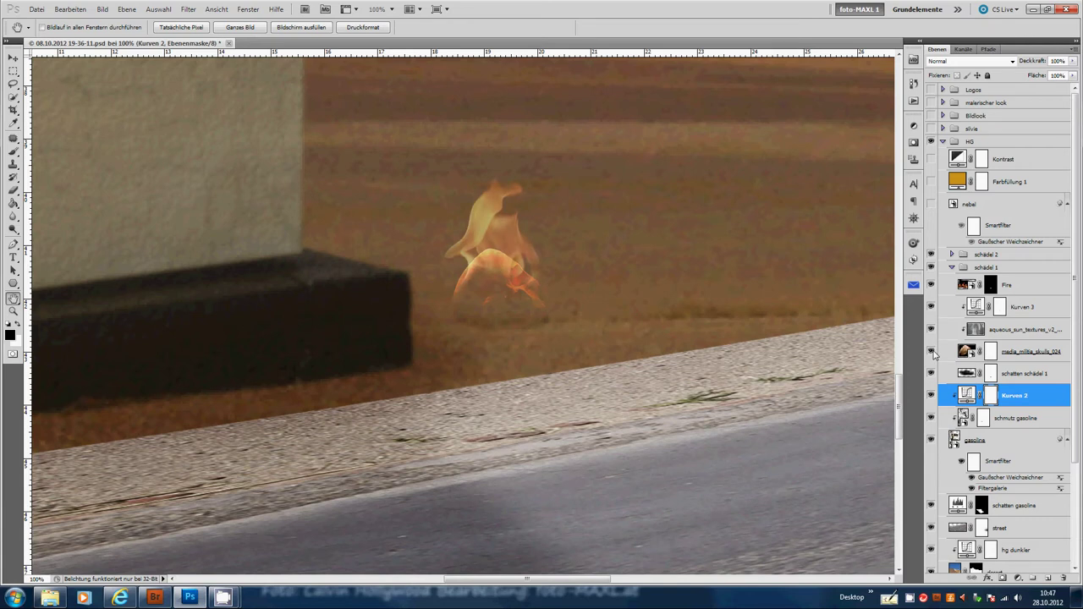
{"action": "left_click", "coordinate": [931, 373]}
{"action": "left_click", "coordinate": [931, 373]}
{"action": "left_click", "coordinate": [931, 330]}
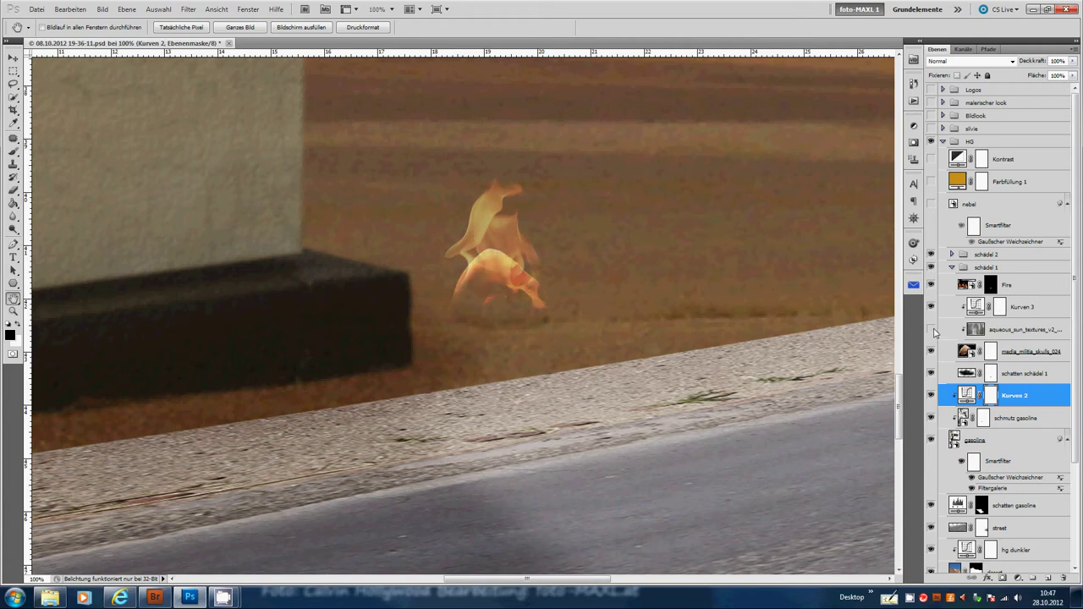
{"action": "left_click", "coordinate": [932, 330]}
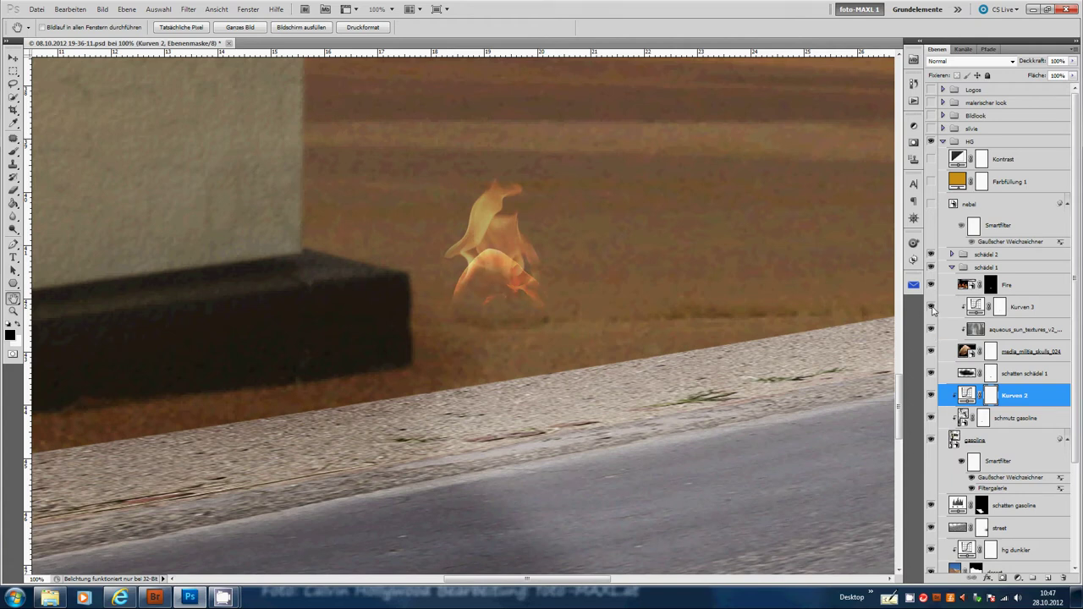
{"action": "left_click", "coordinate": [932, 308]}
{"action": "left_click", "coordinate": [932, 285]}
- Fit the whole image on screen, then zoom in on the skull
{"action": "double_click", "coordinate": [14, 299]}
{"action": "key", "text": "z"}
{"action": "mouse_move", "coordinate": [402, 322]}
{"action": "left_mouse_down"}
{"action": "mouse_move", "coordinate": [503, 254]}
{"action": "mouse_move", "coordinate": [411, 343]}
{"action": "left_mouse_up"}
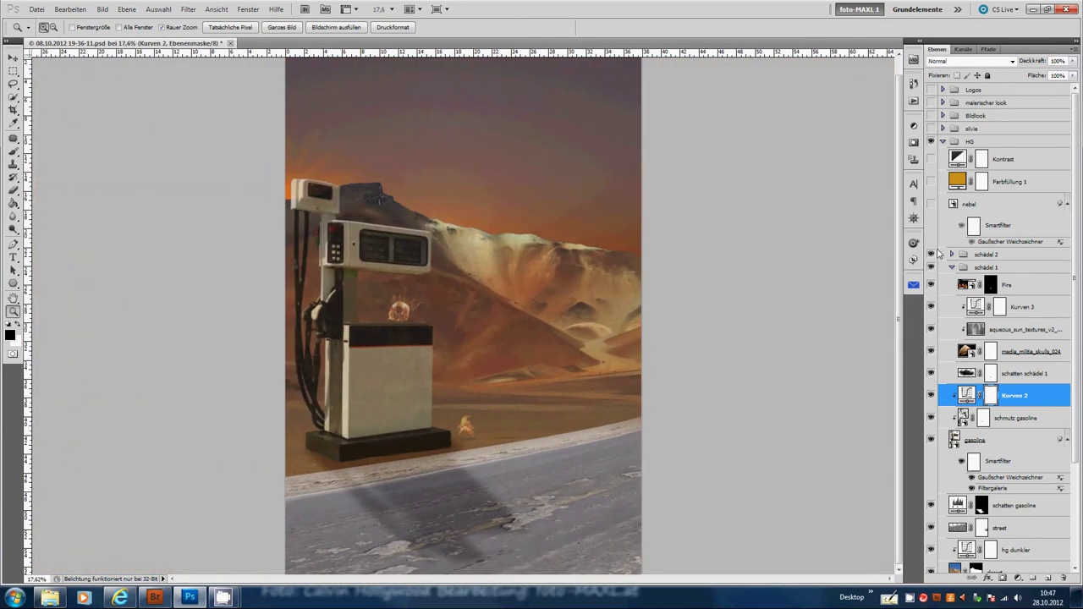
- Show nebel fog, Farbfüllung 1 sepia fill and Kontrast (compared off/on), then collapse HG
{"action": "left_click", "coordinate": [930, 204]}
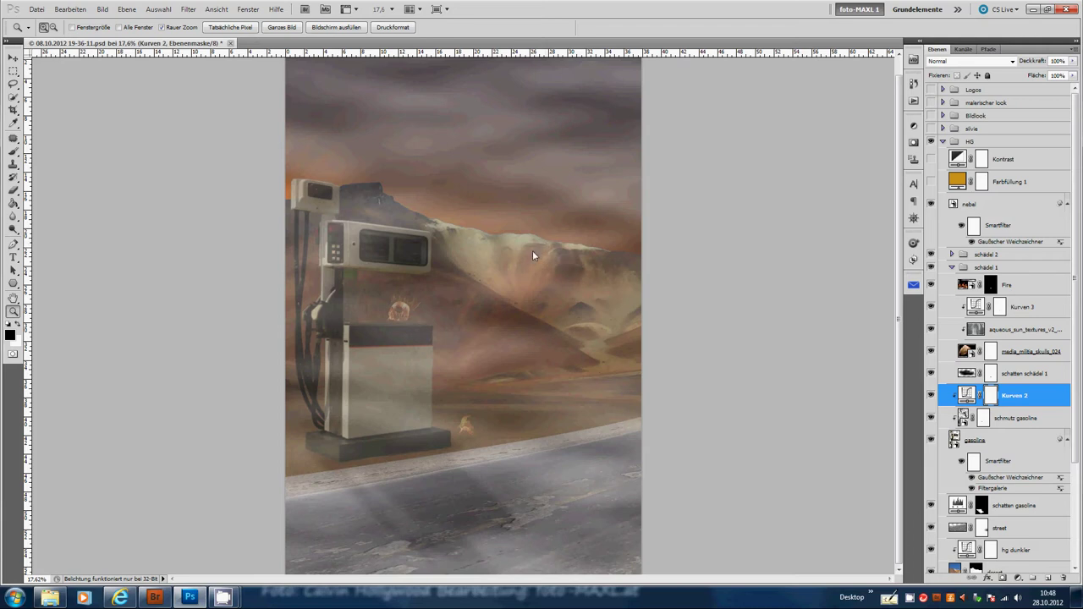
{"action": "left_click", "coordinate": [931, 182]}
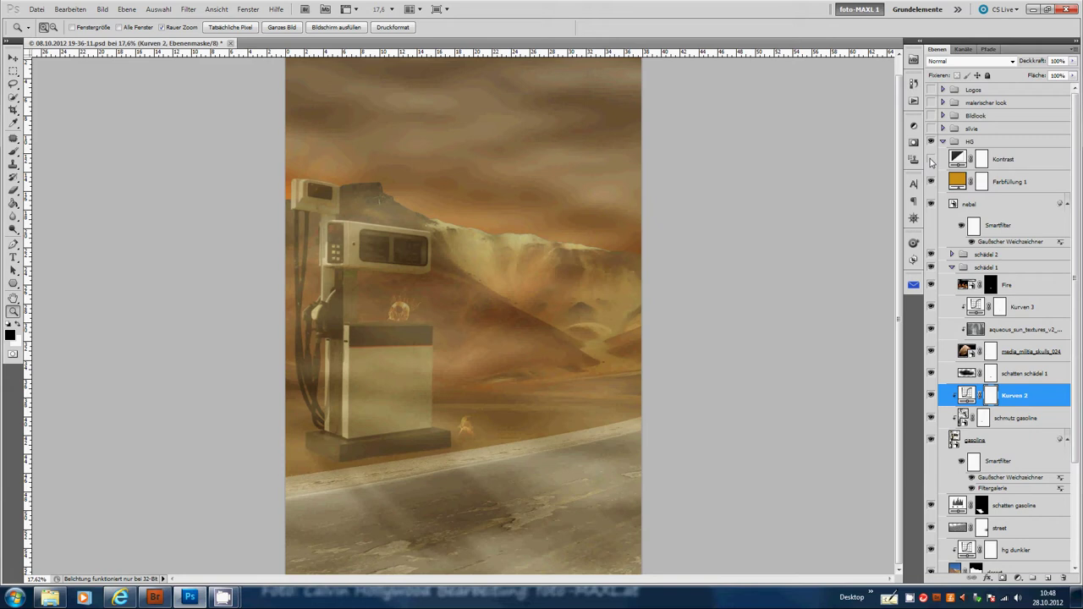
{"action": "left_click", "coordinate": [931, 161]}
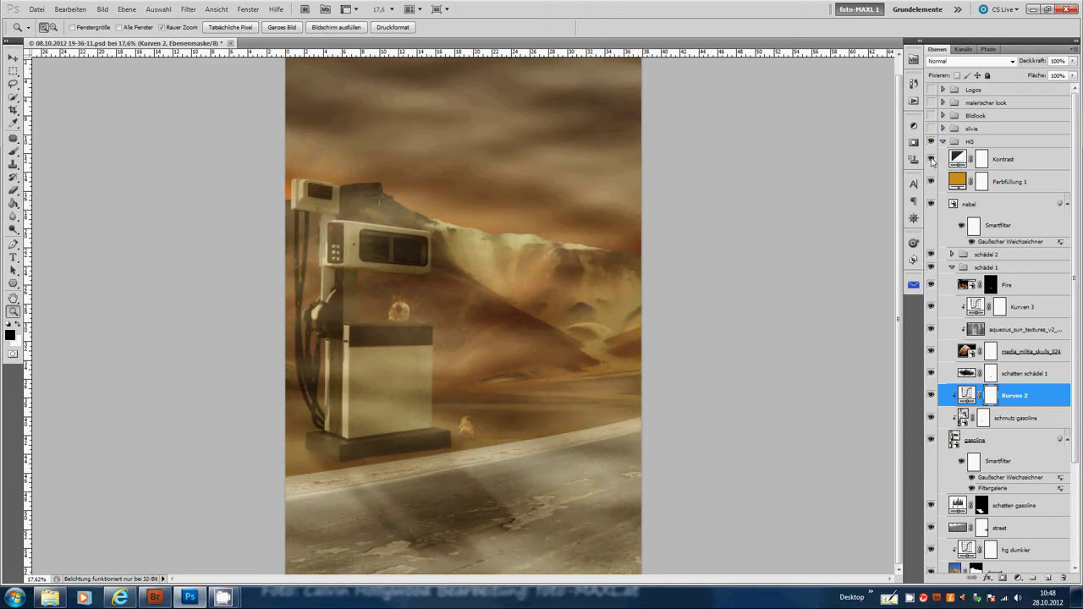
{"action": "left_click", "coordinate": [932, 160]}
{"action": "left_click", "coordinate": [931, 160]}
{"action": "left_click", "coordinate": [965, 164]}
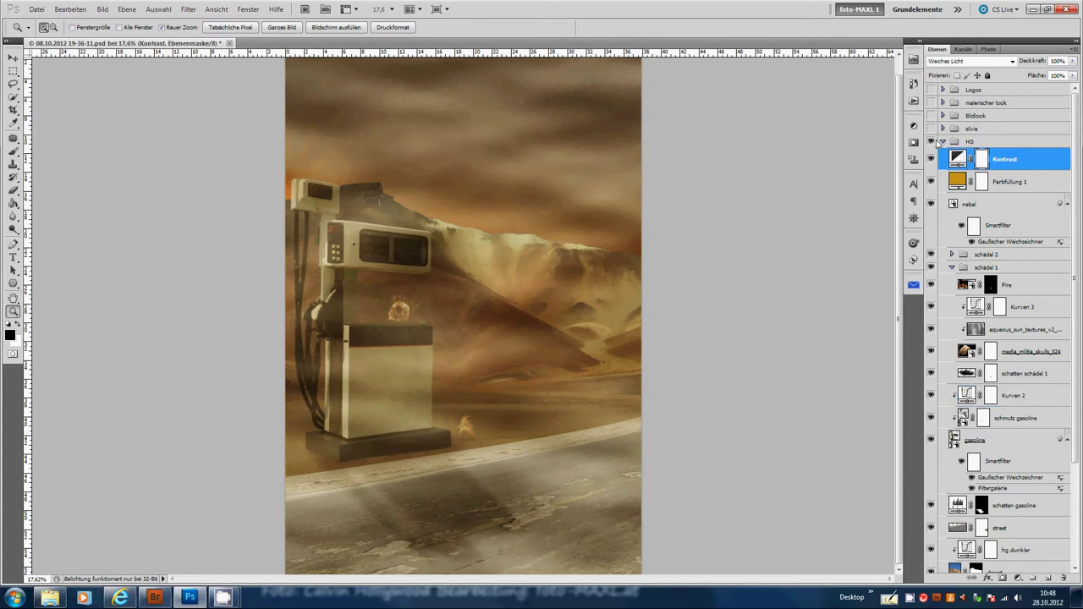
{"action": "left_click", "coordinate": [943, 141]}
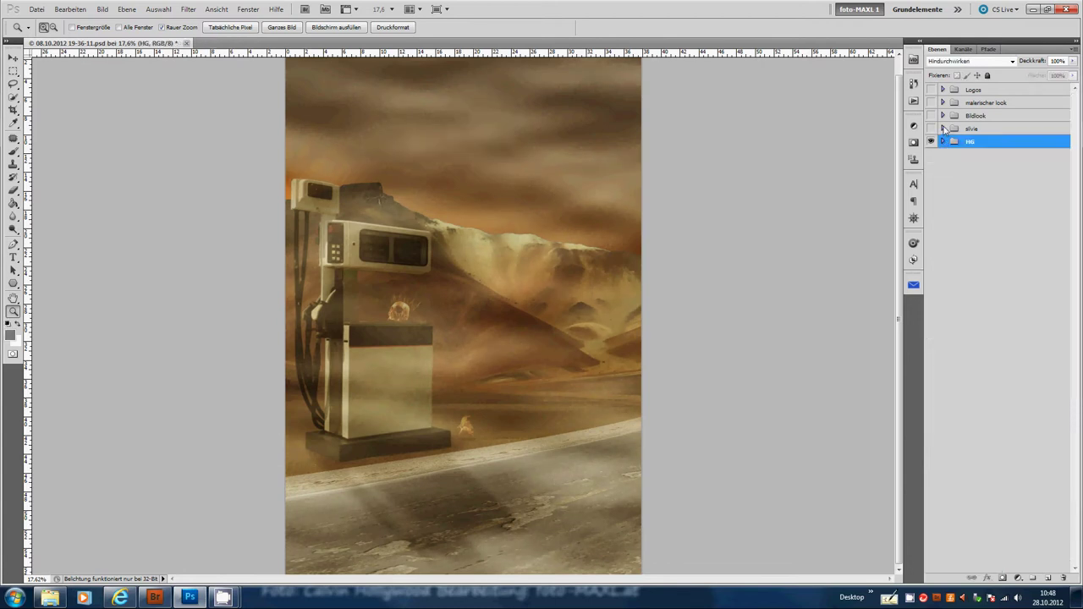
- Expand silvie; show the model's road shadow, shoe shadows and the retusche und freisteller cut-out
{"action": "left_click", "coordinate": [942, 128]}
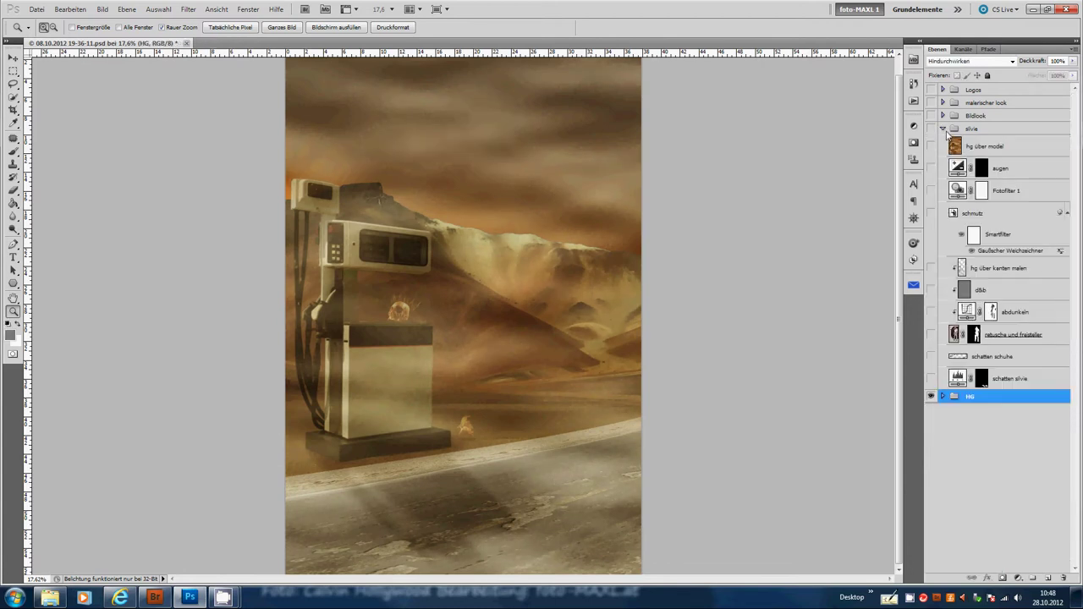
{"action": "left_click", "coordinate": [931, 378]}
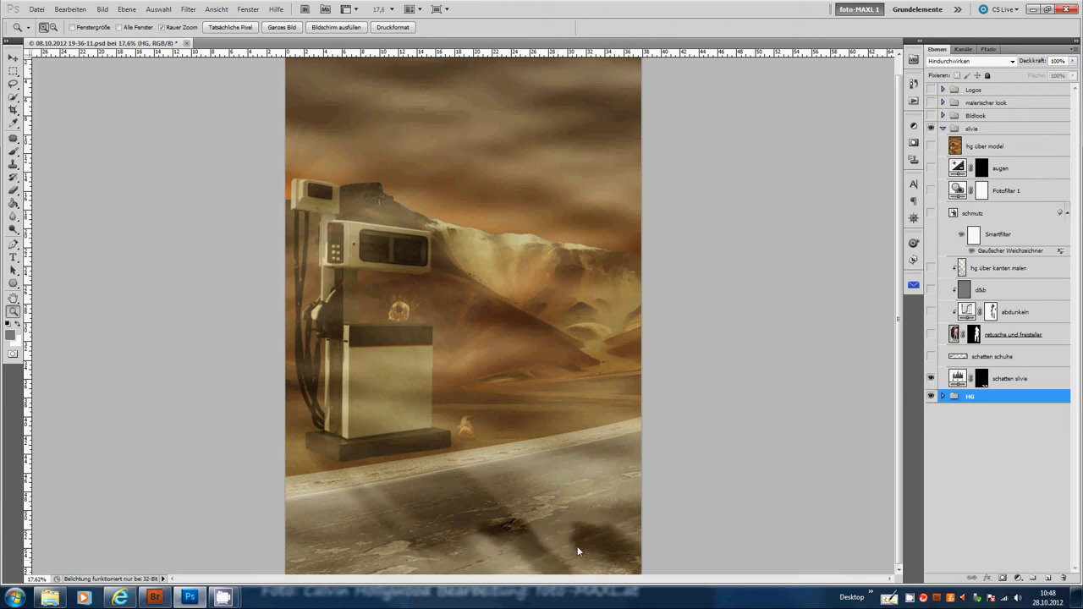
{"action": "left_click", "coordinate": [931, 356]}
{"action": "left_click_drag", "start_coordinate": [582, 545], "coordinate": [662, 435]}
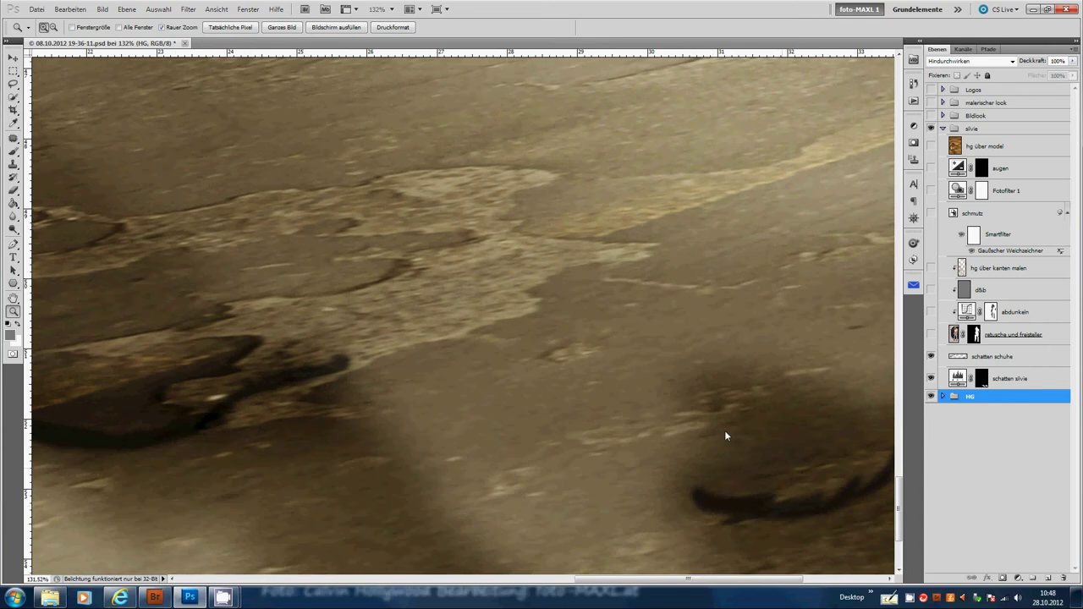
{"action": "left_click_drag", "start_coordinate": [725, 429], "coordinate": [588, 355]}
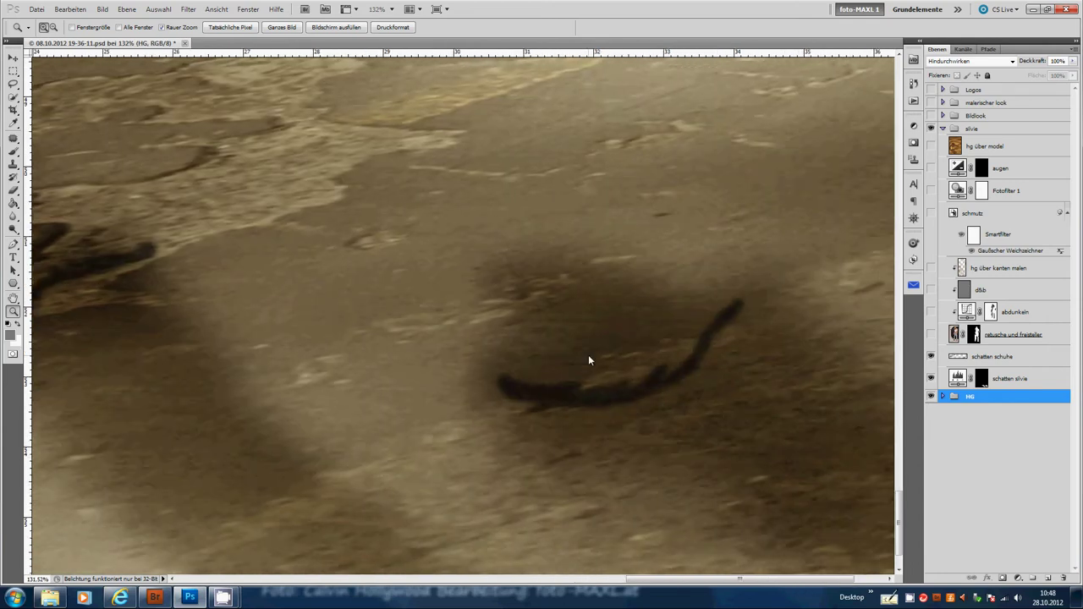
{"action": "left_click", "coordinate": [932, 335]}
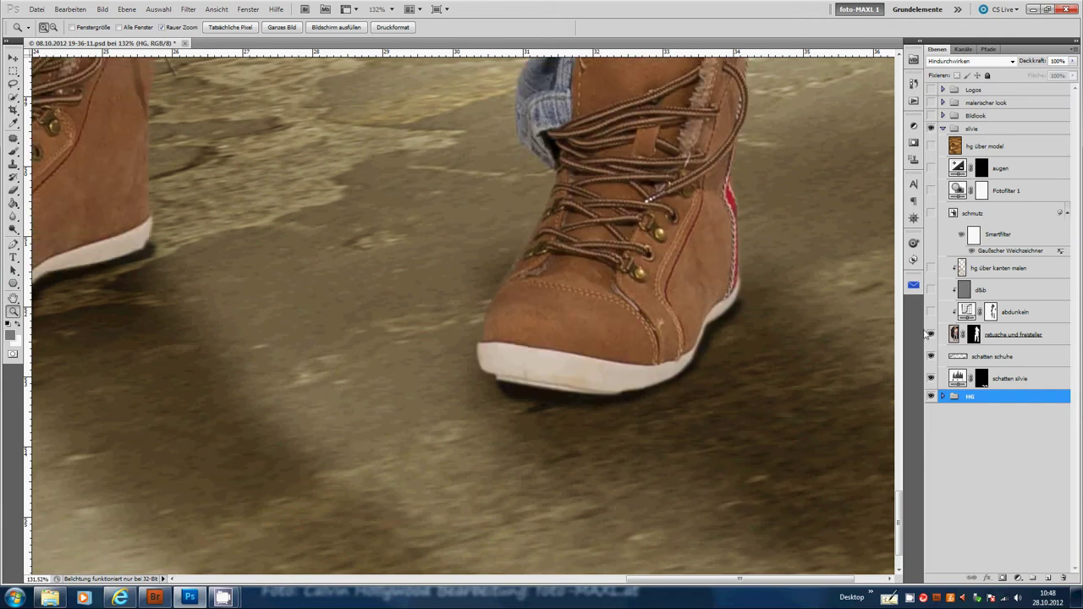
{"action": "key", "text": "ctrl+0"}
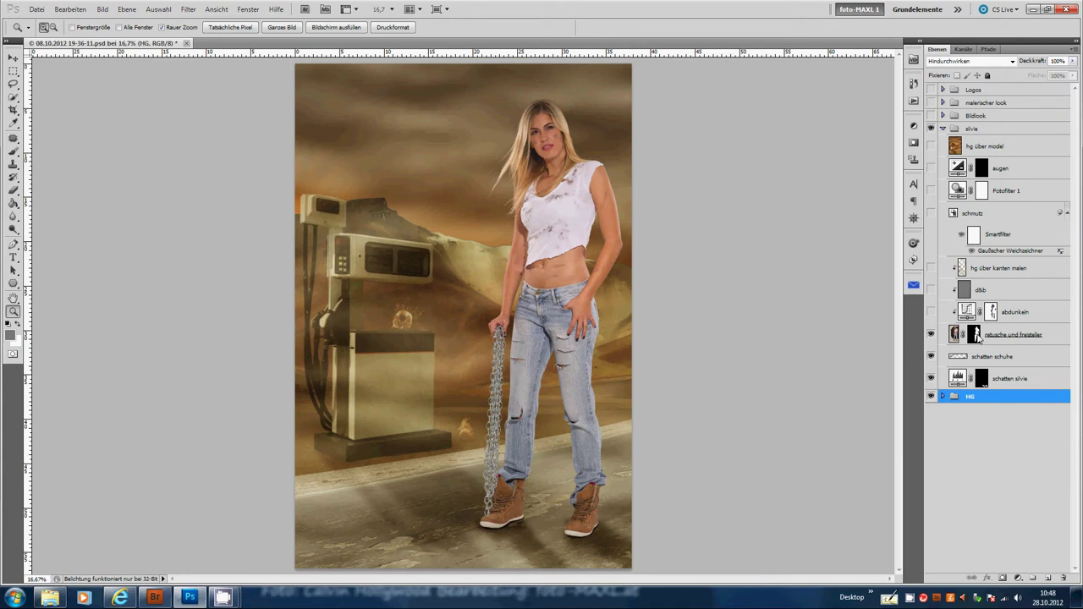
- Disable the cut-out mask to inspect the studio original, then re-enable it
{"action": "left_click", "coordinate": [975, 335], "text": "shift"}
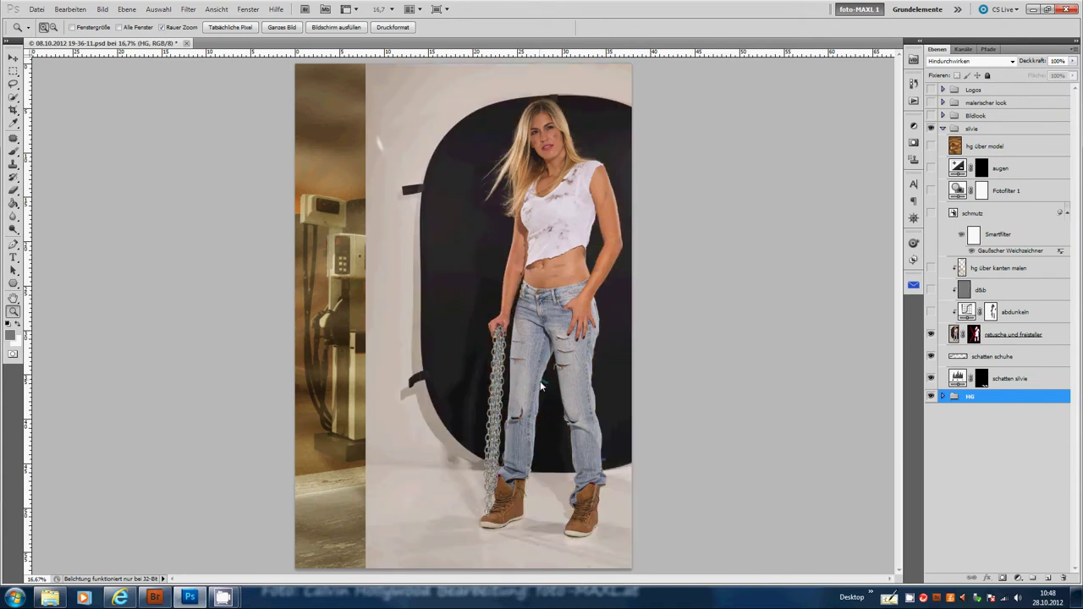
{"action": "left_click_drag", "start_coordinate": [544, 388], "coordinate": [647, 352]}
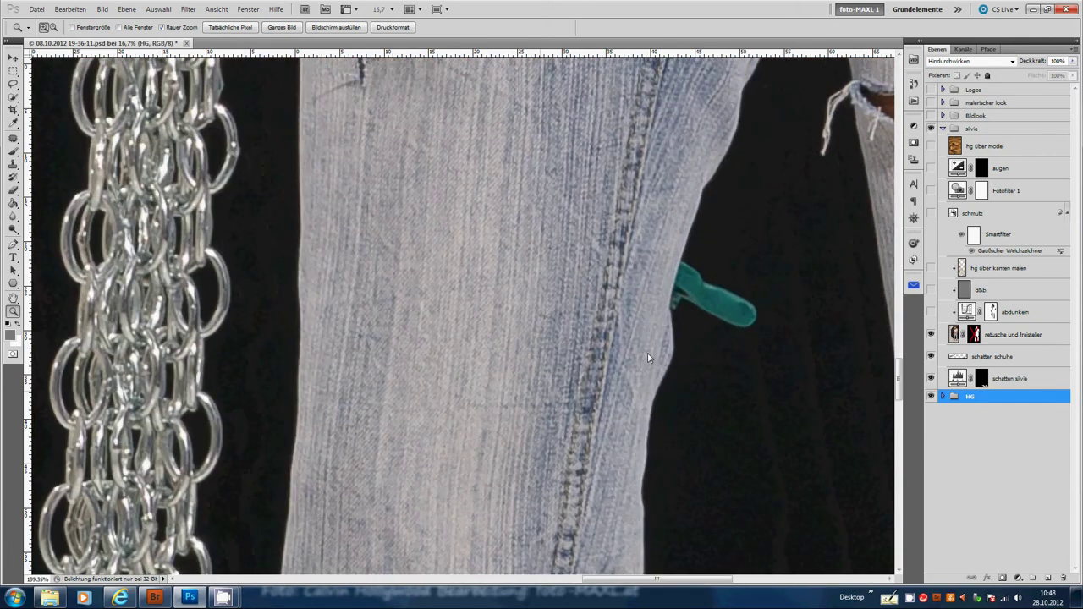
{"action": "left_click_drag", "start_coordinate": [709, 306], "coordinate": [614, 368]}
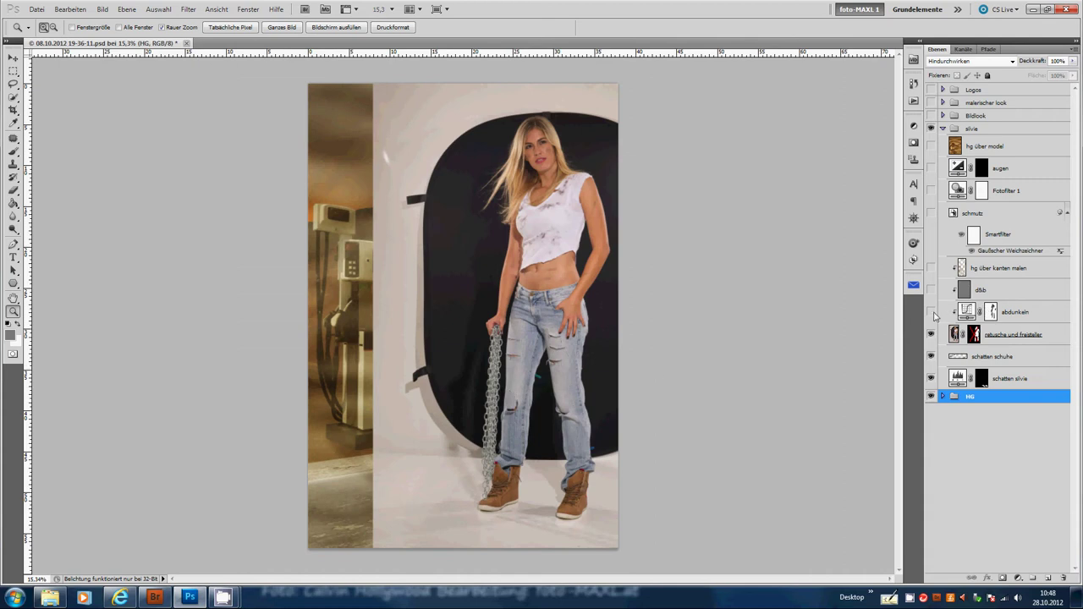
{"action": "left_click", "coordinate": [974, 334], "text": "shift"}
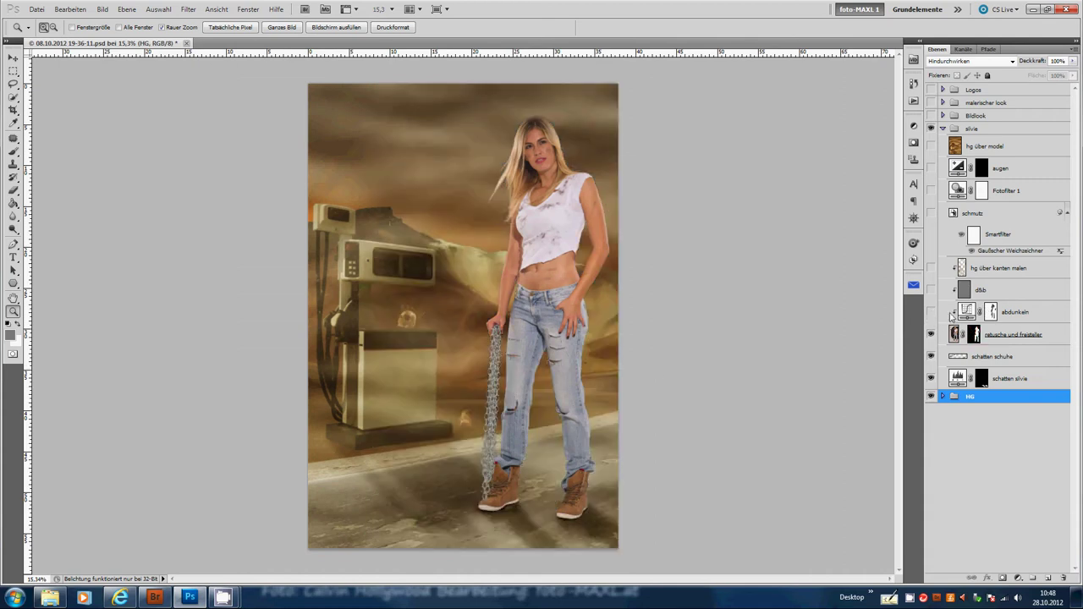
- Turn on the abdunkeln darkening layer, toggling it off once to compare brightness
{"action": "left_click", "coordinate": [931, 312]}
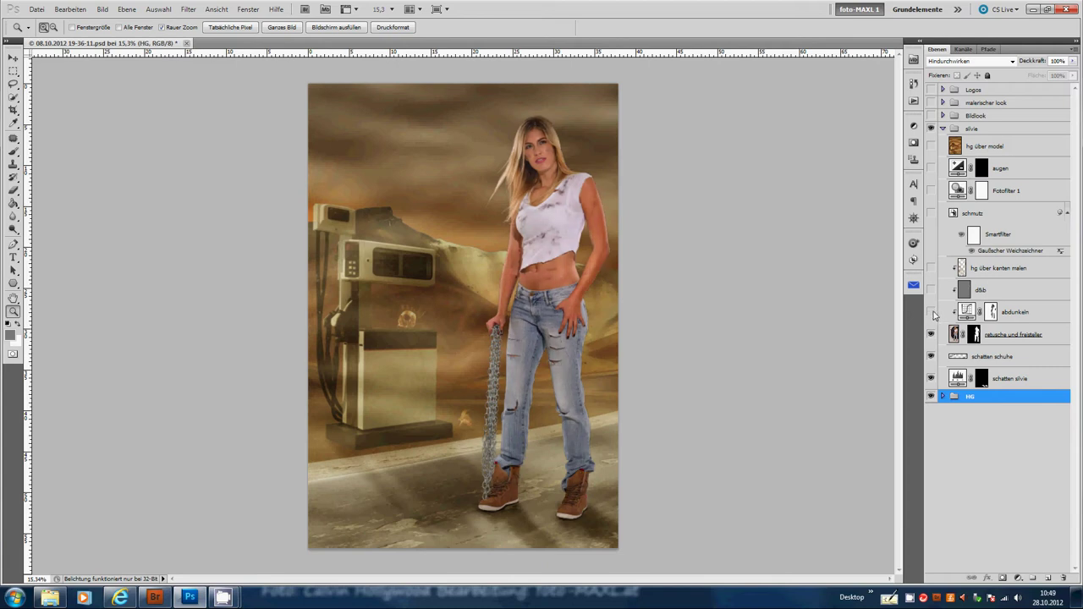
{"action": "left_click", "coordinate": [932, 313]}
{"action": "left_click", "coordinate": [931, 312]}
- View the abdunkeln mask alone, then compare the belly with and without d&b
{"action": "left_click", "coordinate": [992, 314], "text": "alt"}
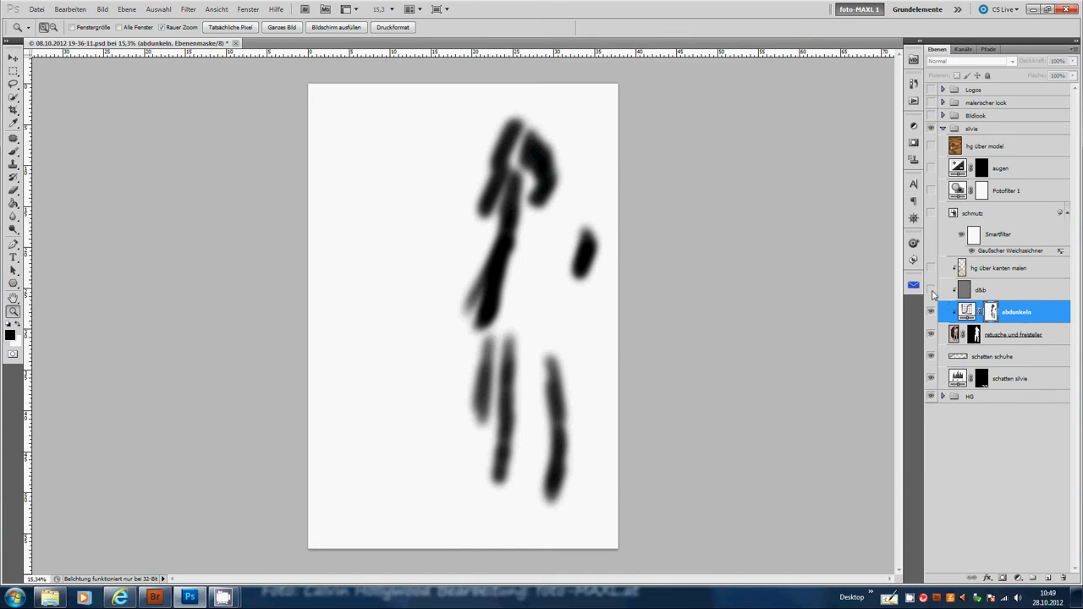
{"action": "left_click", "coordinate": [931, 290]}
{"action": "left_click", "coordinate": [931, 290]}
{"action": "left_click", "coordinate": [931, 290]}
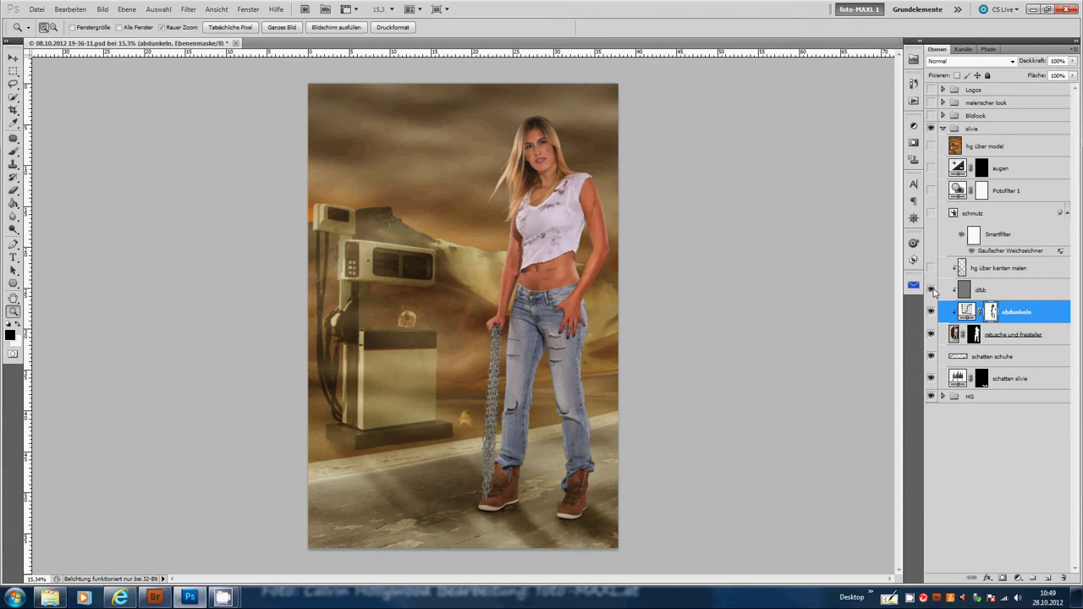
{"action": "left_click", "coordinate": [931, 291]}
- Show the hg über kanten malen layer and raise its opacity to 100%
{"action": "left_click", "coordinate": [931, 268]}
{"action": "left_click", "coordinate": [525, 365]}
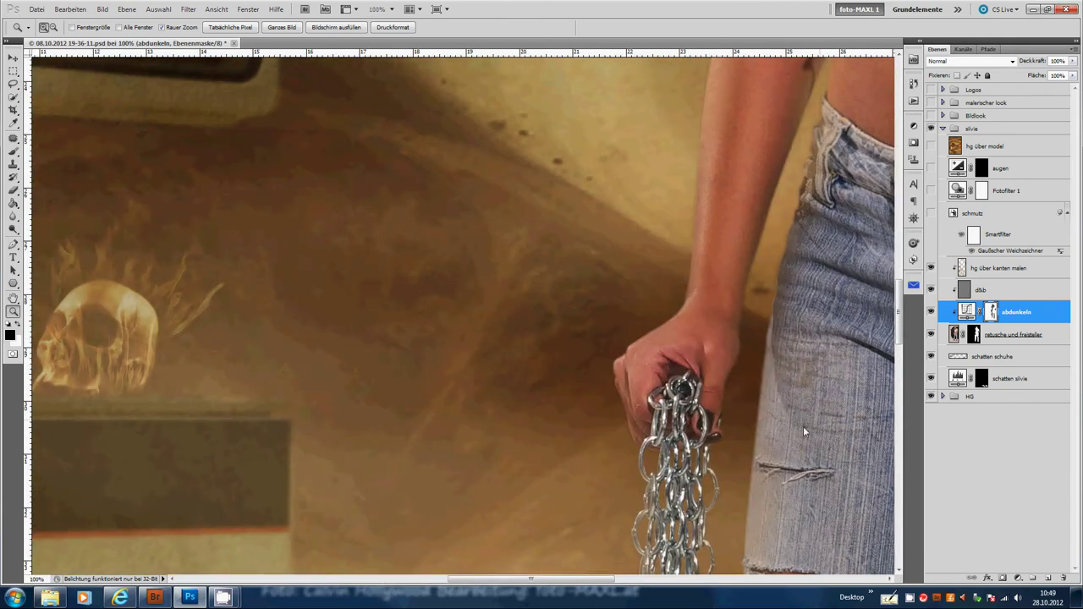
{"action": "left_click_drag", "start_coordinate": [687, 338], "coordinate": [459, 94]}
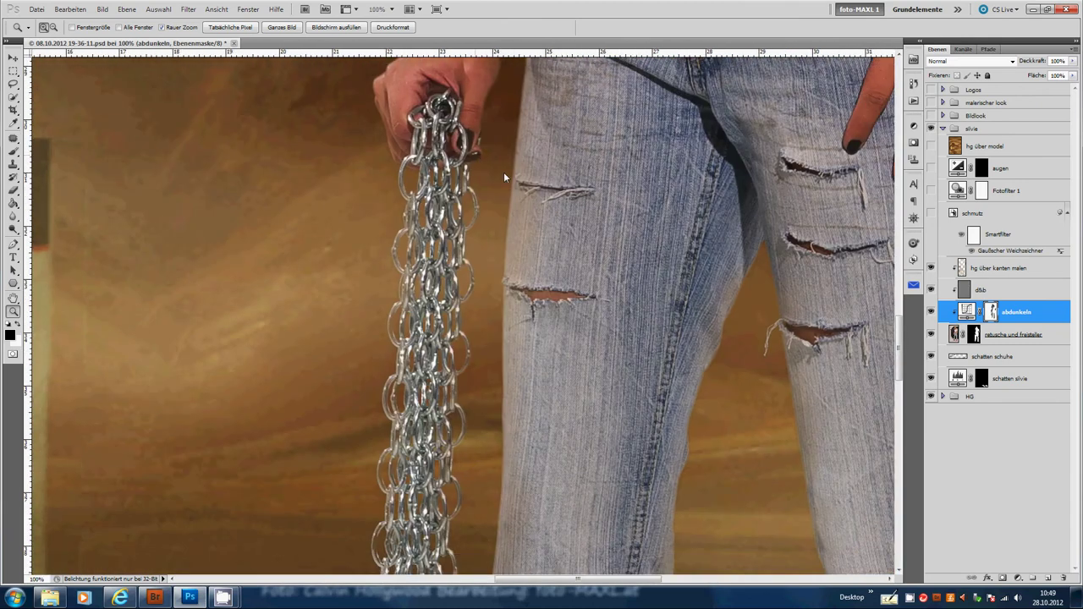
{"action": "left_click", "coordinate": [964, 269]}
{"action": "left_click_drag", "start_coordinate": [1032, 65], "coordinate": [1076, 66]}
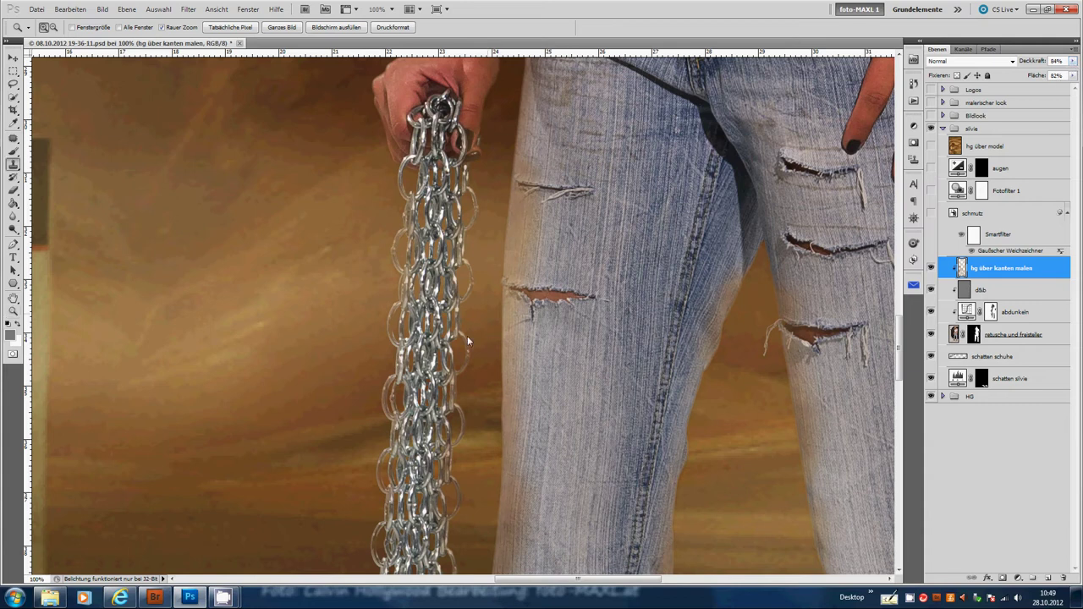
- Set hg über kanten malen opacity to 84% and show the schmutz dirt layer
{"action": "key", "text": "b"}
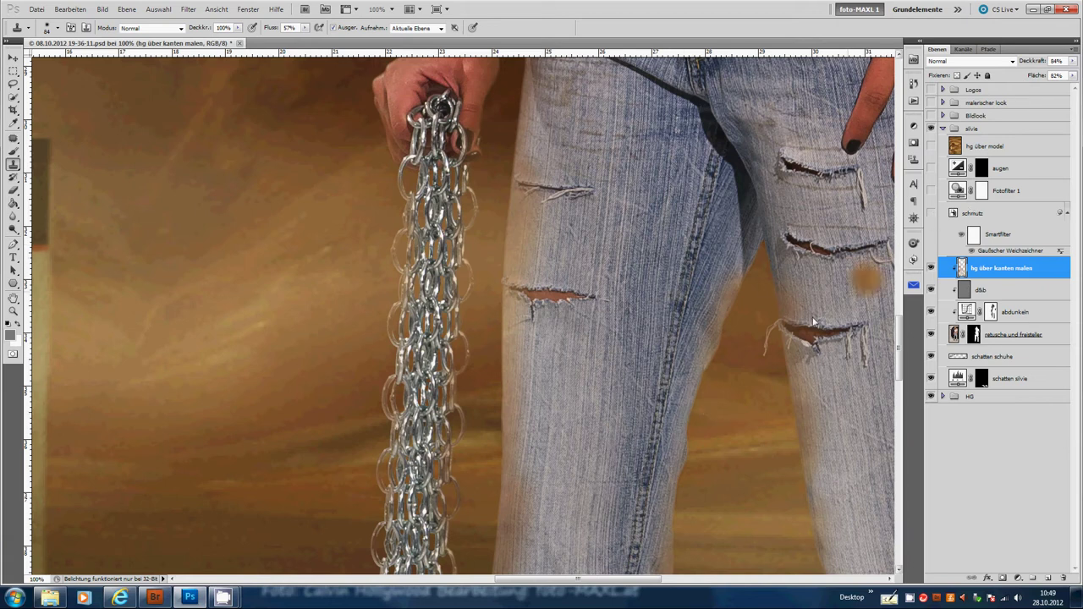
{"action": "left_click", "coordinate": [930, 213]}
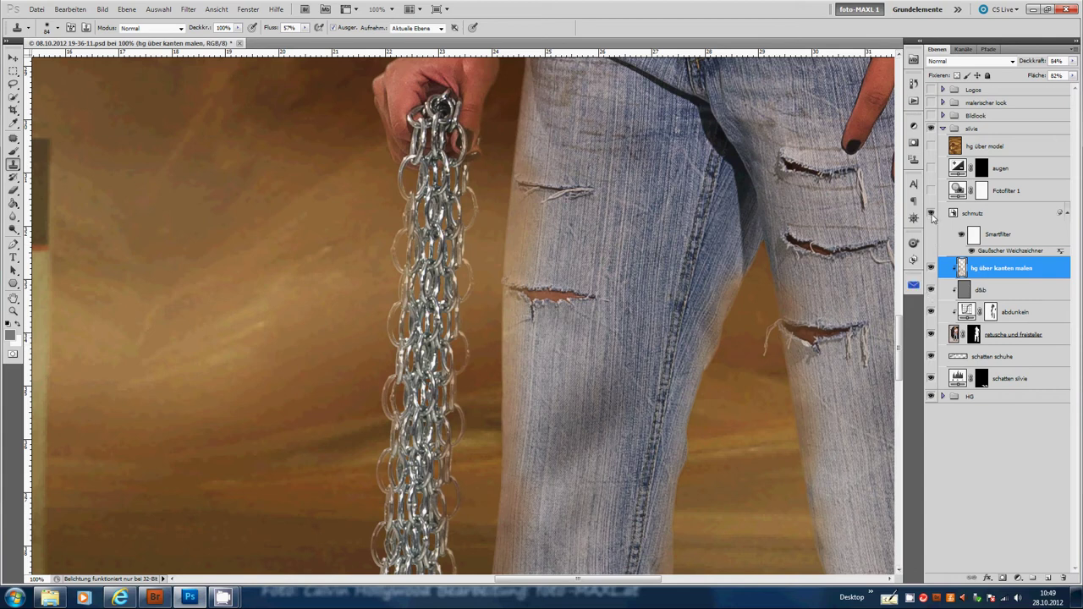
- Compare the boots with and without the schmutz dirt layer
{"action": "scroll", "coordinate": [566, 205], "scroll_direction": "down", "scroll_amount": 2}
{"action": "scroll", "coordinate": [565, 264], "scroll_direction": "down", "scroll_amount": 3}
{"action": "scroll", "coordinate": [488, 359], "scroll_direction": "down", "scroll_amount": 3}
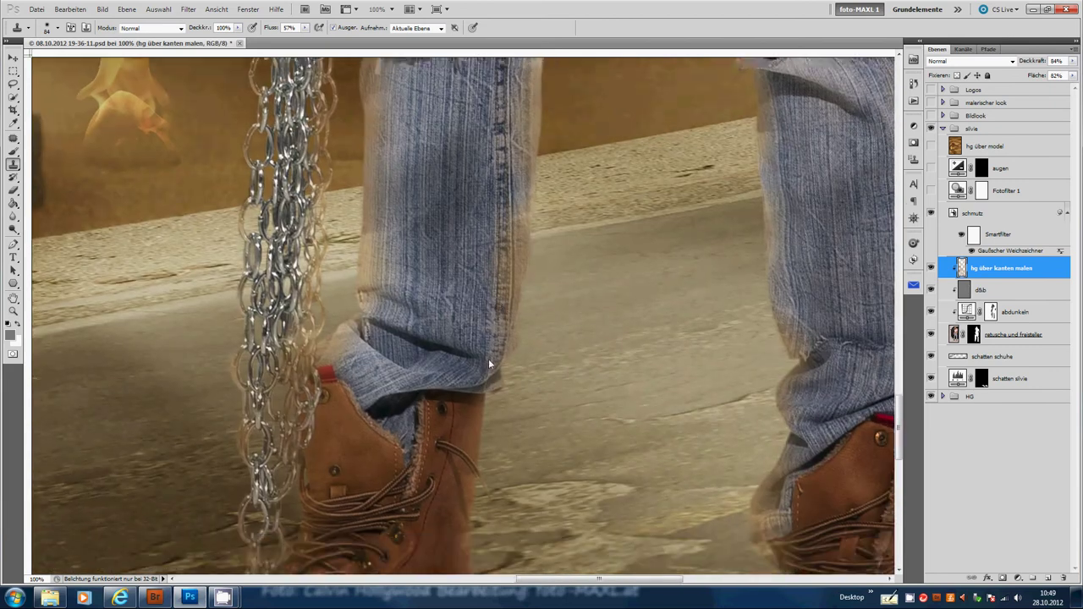
{"action": "scroll", "coordinate": [499, 279], "scroll_direction": "down", "scroll_amount": 4}
{"action": "key", "text": "ctrl+r"}
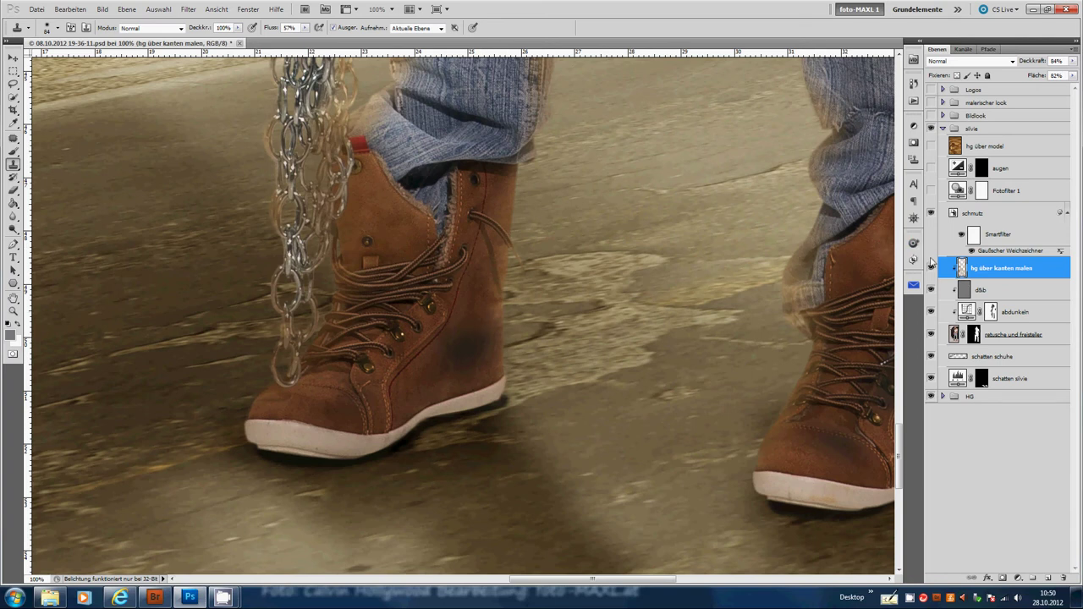
{"action": "left_click", "coordinate": [931, 213]}
{"action": "left_click", "coordinate": [932, 214]}
{"action": "left_click", "coordinate": [931, 213]}
{"action": "left_click_drag", "start_coordinate": [764, 227], "coordinate": [600, 448]}
- Check the dirt on the shirt and face, then fit the whole image on screen
{"action": "scroll", "coordinate": [613, 398], "scroll_direction": "up", "scroll_amount": 5}
{"action": "scroll", "coordinate": [633, 415], "scroll_direction": "up", "scroll_amount": 2}
{"action": "scroll", "coordinate": [613, 355], "scroll_direction": "up", "scroll_amount": 5}
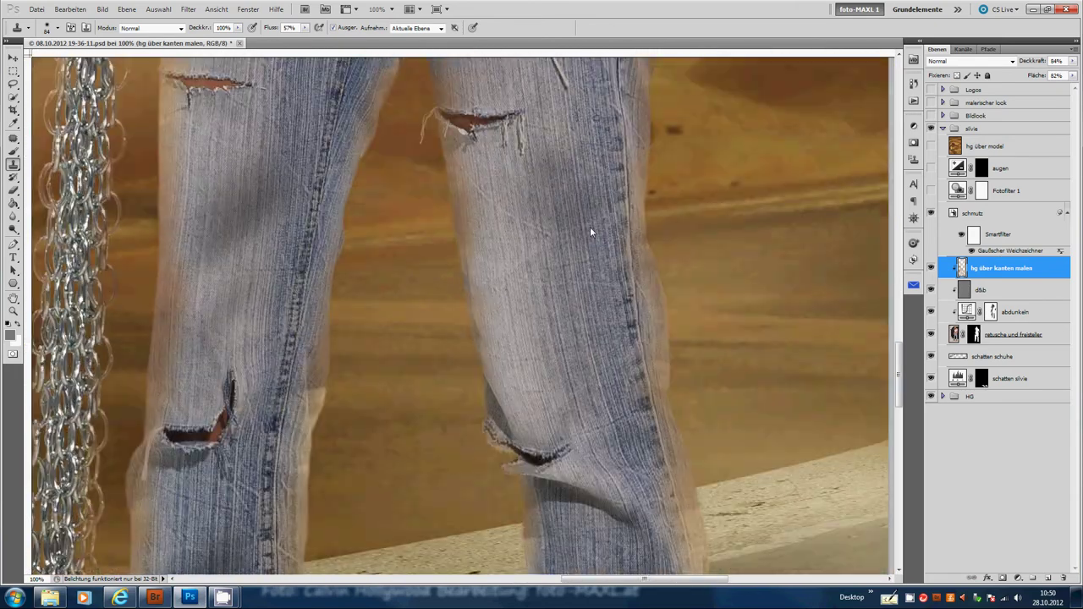
{"action": "scroll", "coordinate": [594, 253], "scroll_direction": "up", "scroll_amount": 5}
{"action": "scroll", "coordinate": [598, 279], "scroll_direction": "up", "scroll_amount": 3}
{"action": "scroll", "coordinate": [588, 320], "scroll_direction": "up", "scroll_amount": 3}
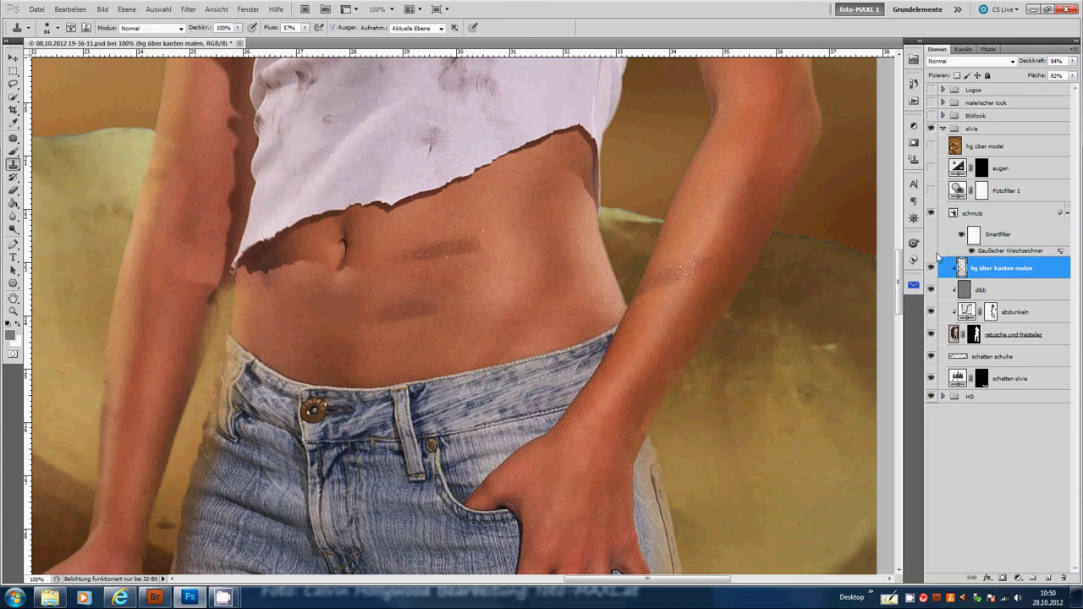
{"action": "left_click", "coordinate": [931, 214]}
{"action": "left_click_drag", "start_coordinate": [737, 191], "coordinate": [614, 425]}
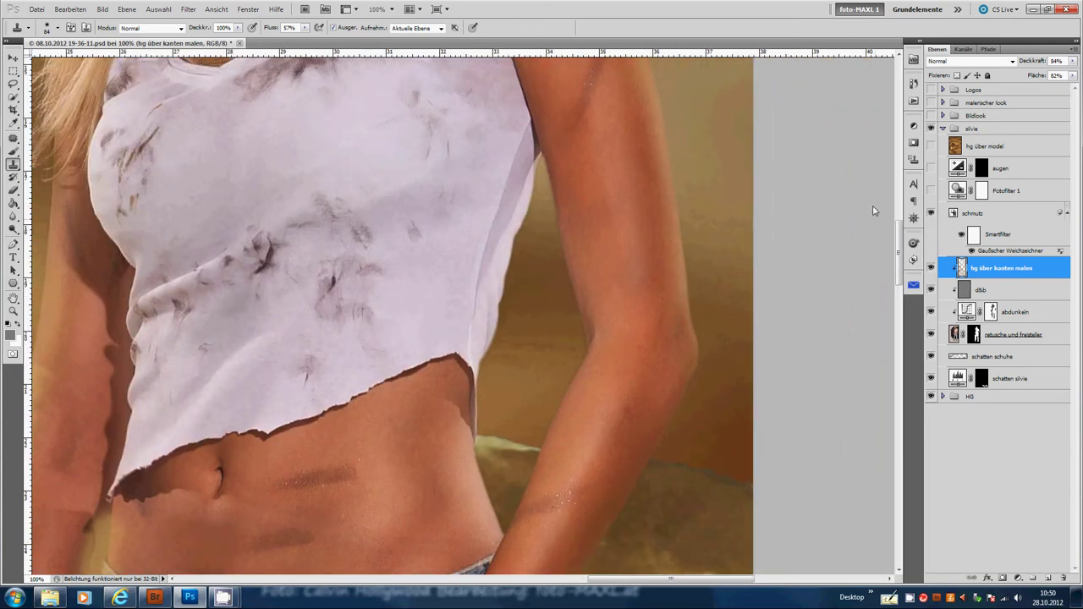
{"action": "left_click_drag", "start_coordinate": [592, 194], "coordinate": [594, 333]}
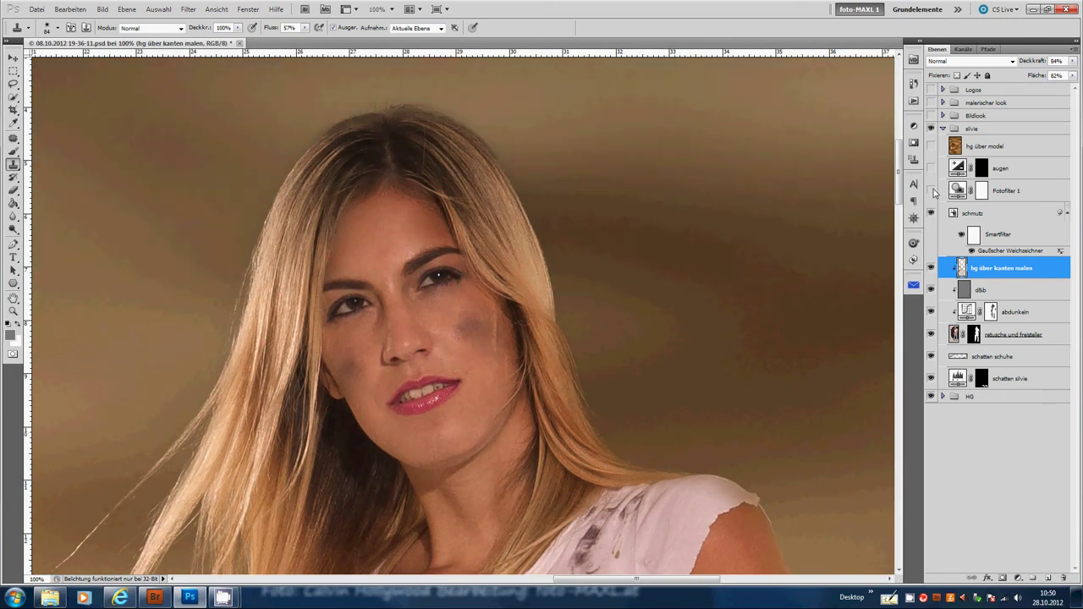
{"action": "key", "text": "ctrl+0"}
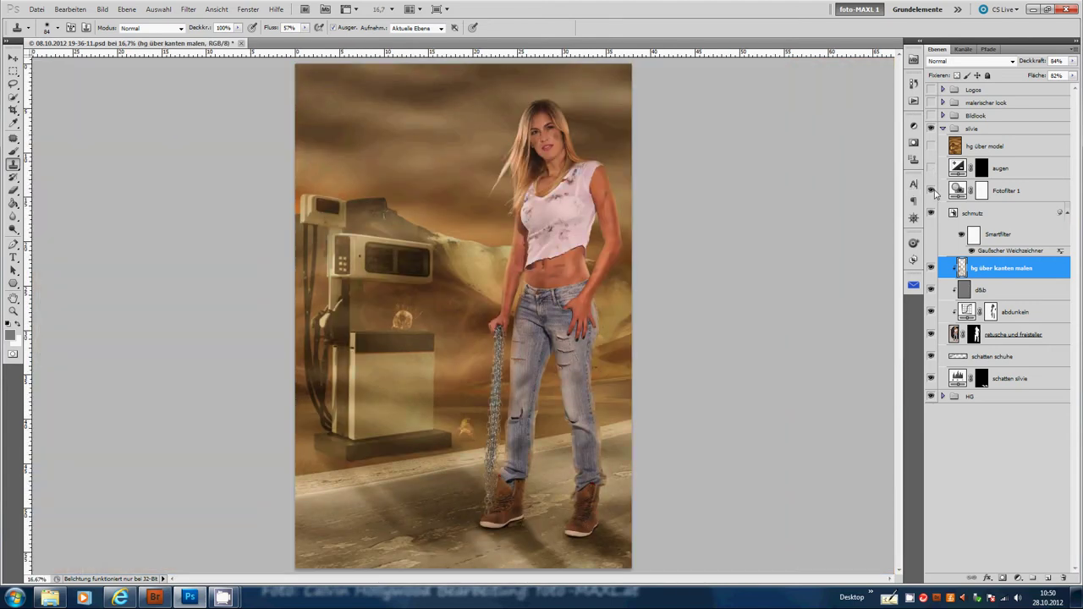
- Turn on Fotofilter 1 and augen, comparing the eyes at 100%, then select hg über model
{"action": "left_click", "coordinate": [953, 193]}
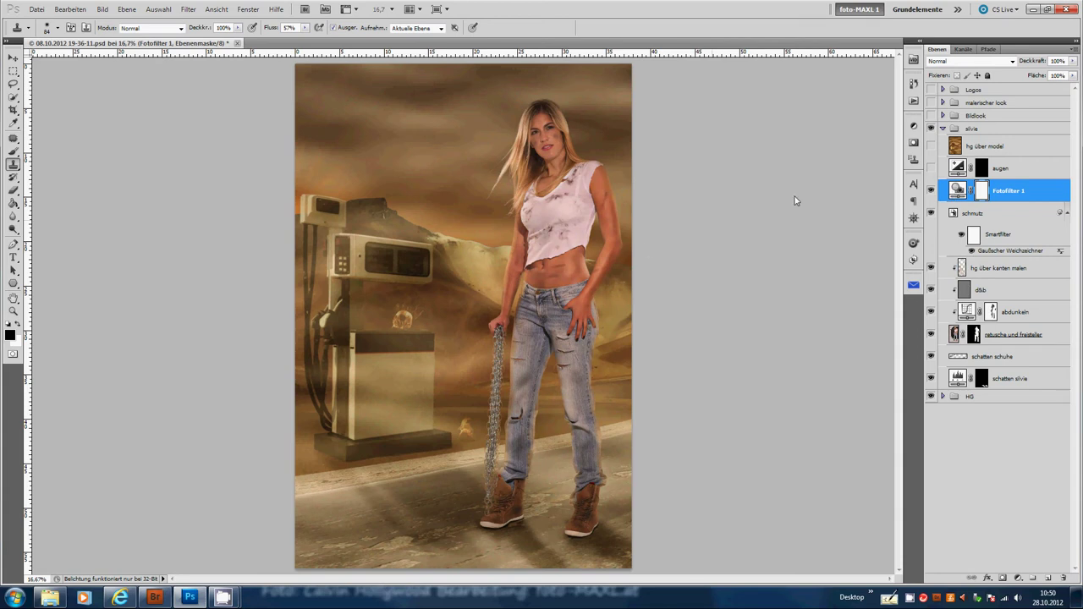
{"action": "left_click", "coordinate": [956, 170]}
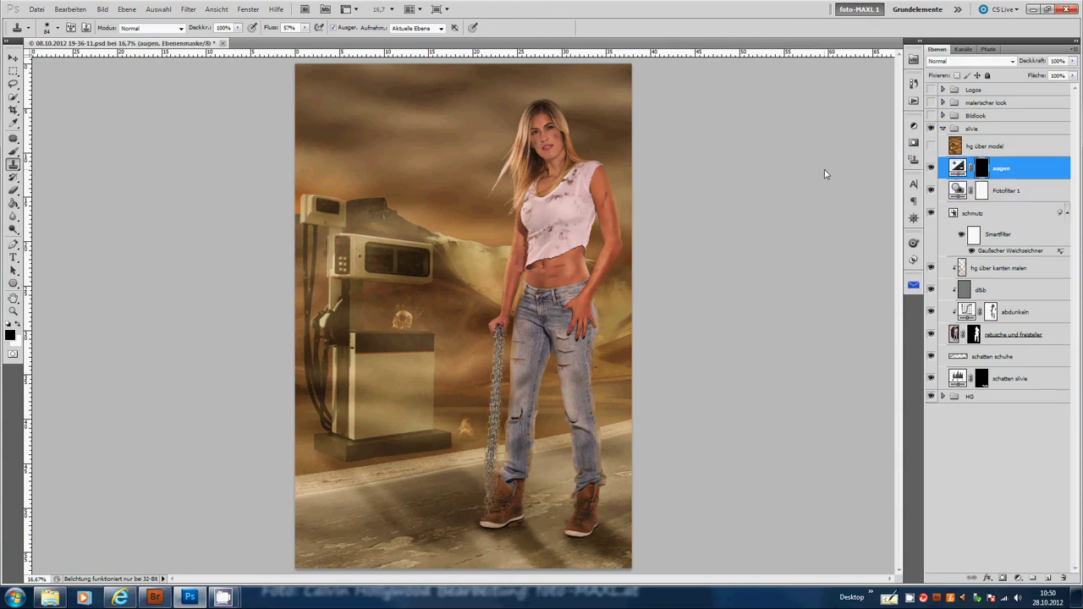
{"action": "key", "text": "ctrl+1"}
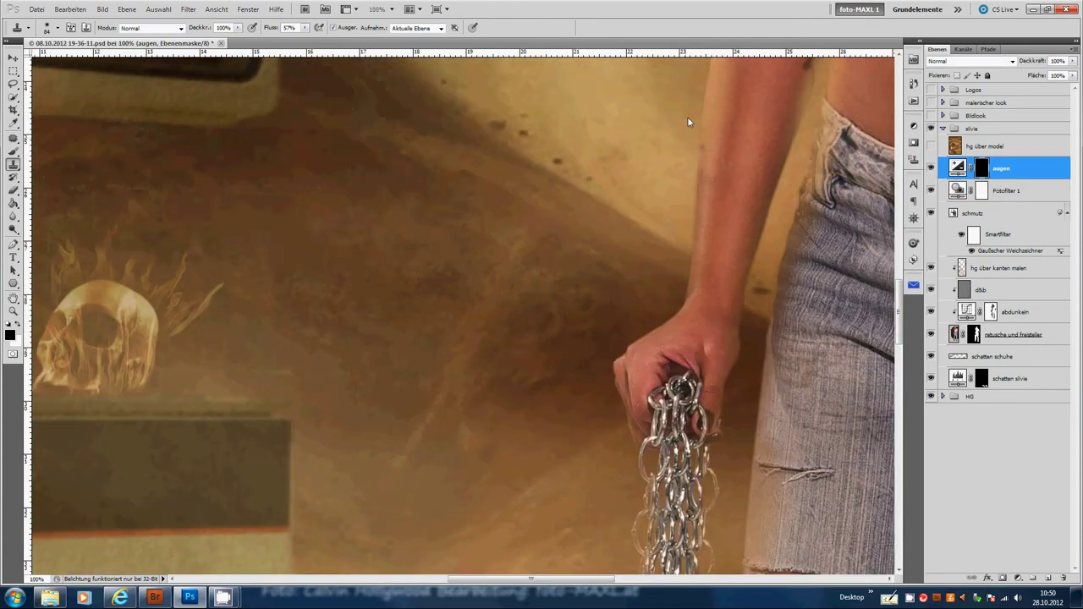
{"action": "left_click_drag", "start_coordinate": [647, 330], "coordinate": [579, 457]}
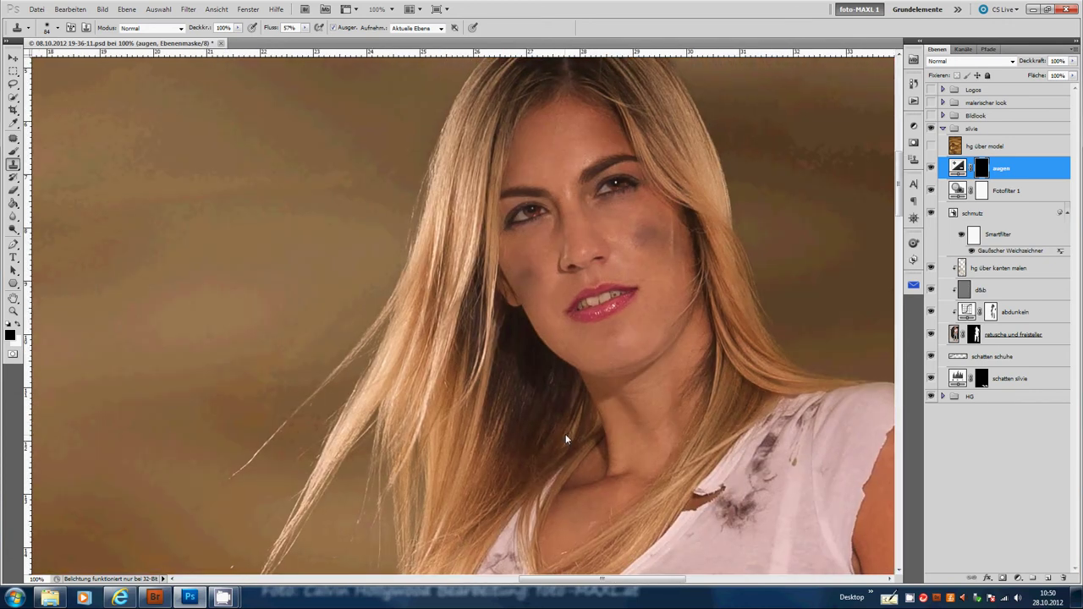
{"action": "left_click_drag", "start_coordinate": [603, 233], "coordinate": [558, 350]}
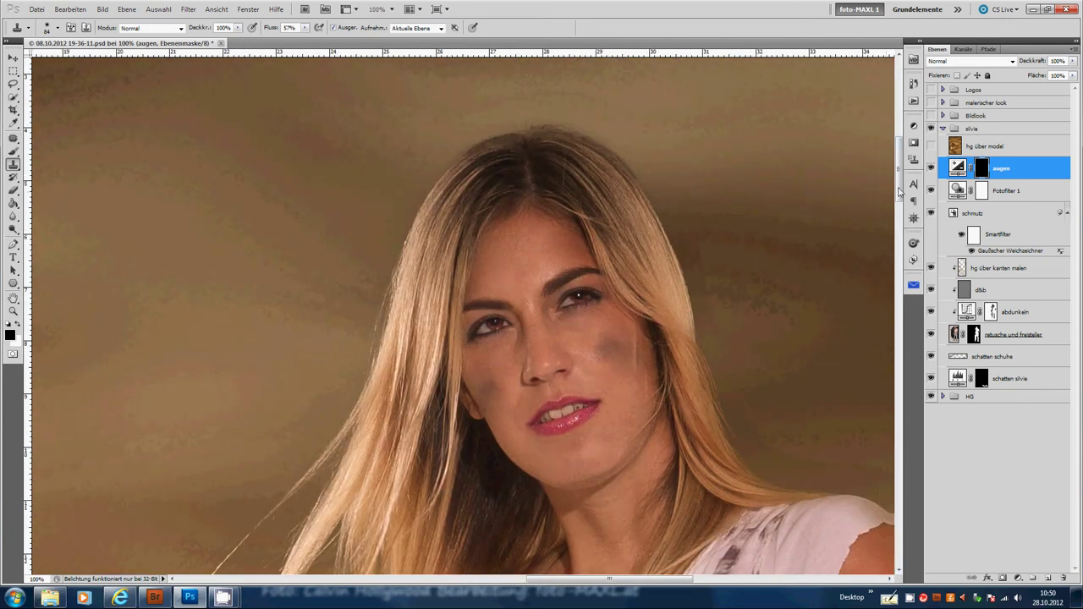
{"action": "left_click", "coordinate": [932, 168]}
{"action": "left_click", "coordinate": [931, 168]}
{"action": "left_click", "coordinate": [940, 148]}
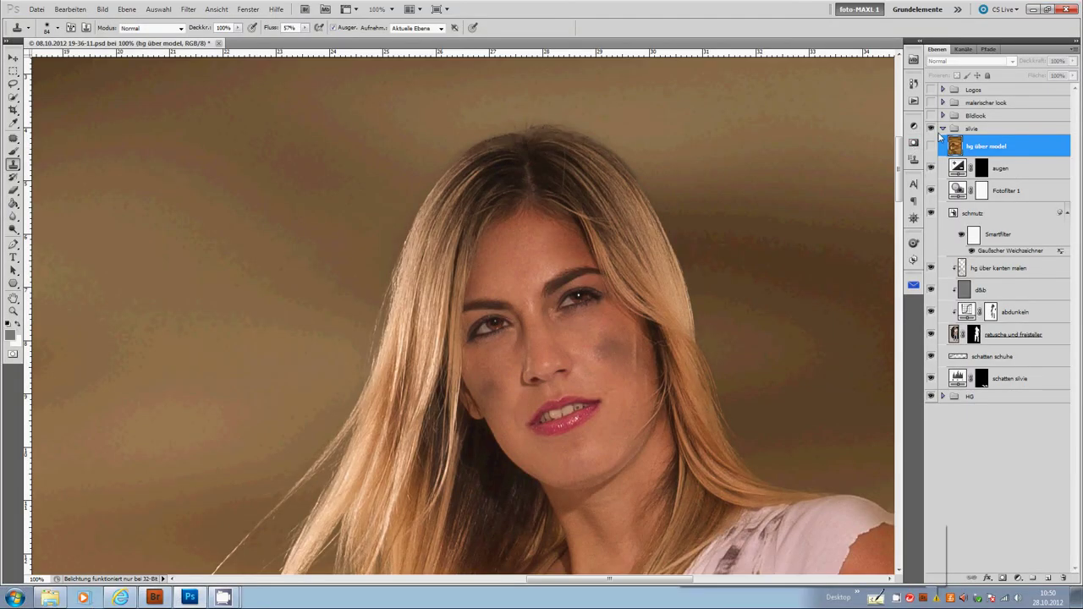
- Show hg über model at 12% opacity, dismiss the Windows notice, and collapse silvie
{"action": "left_click", "coordinate": [931, 147]}
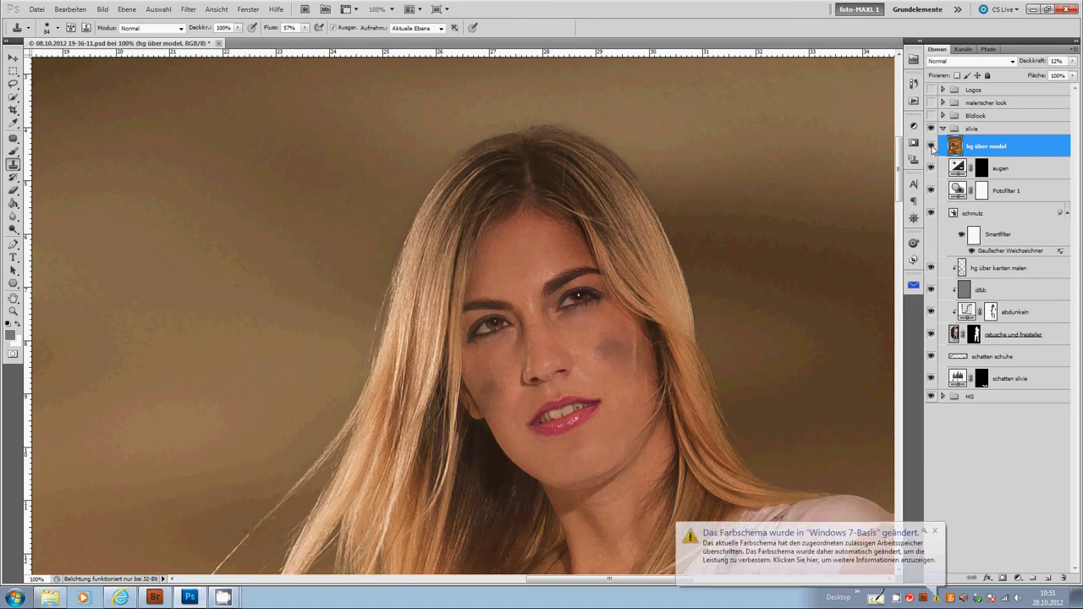
{"action": "left_click", "coordinate": [934, 531]}
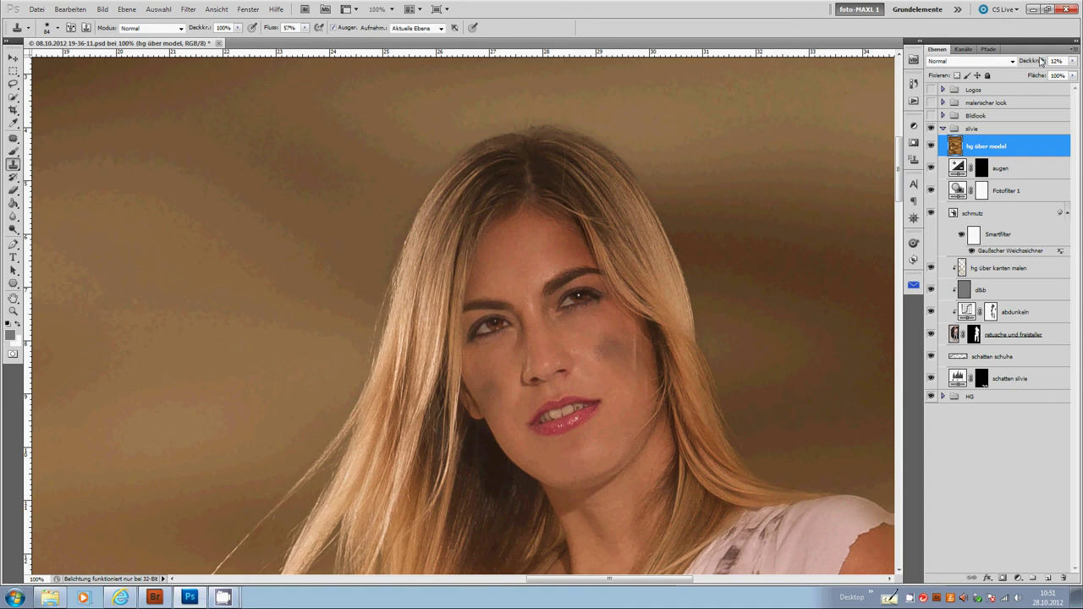
{"action": "left_click", "coordinate": [942, 127]}
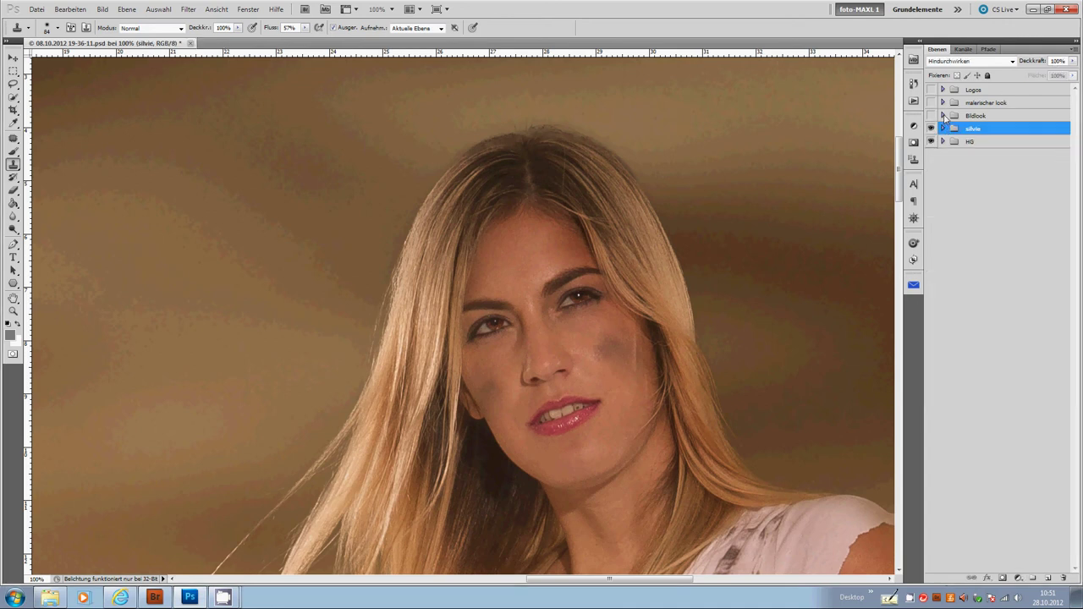
- Expand Bildlook and show textur gesamt, trying Normal blend mode at 100% opacity
{"action": "left_click", "coordinate": [943, 116]}
{"action": "left_click", "coordinate": [930, 346]}
{"action": "left_click", "coordinate": [958, 346]}
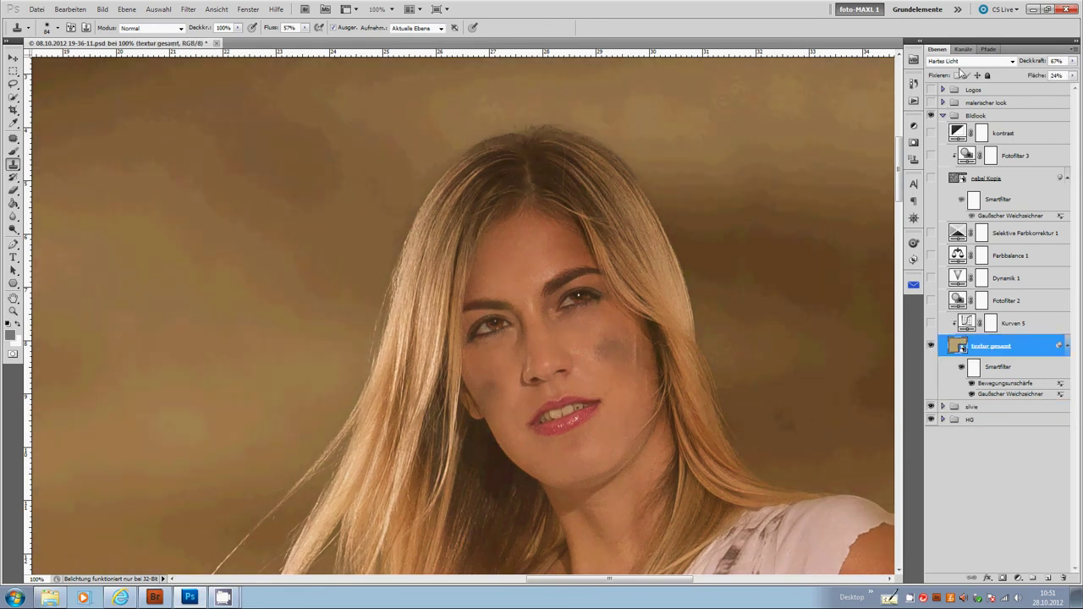
{"action": "left_click", "coordinate": [1012, 62]}
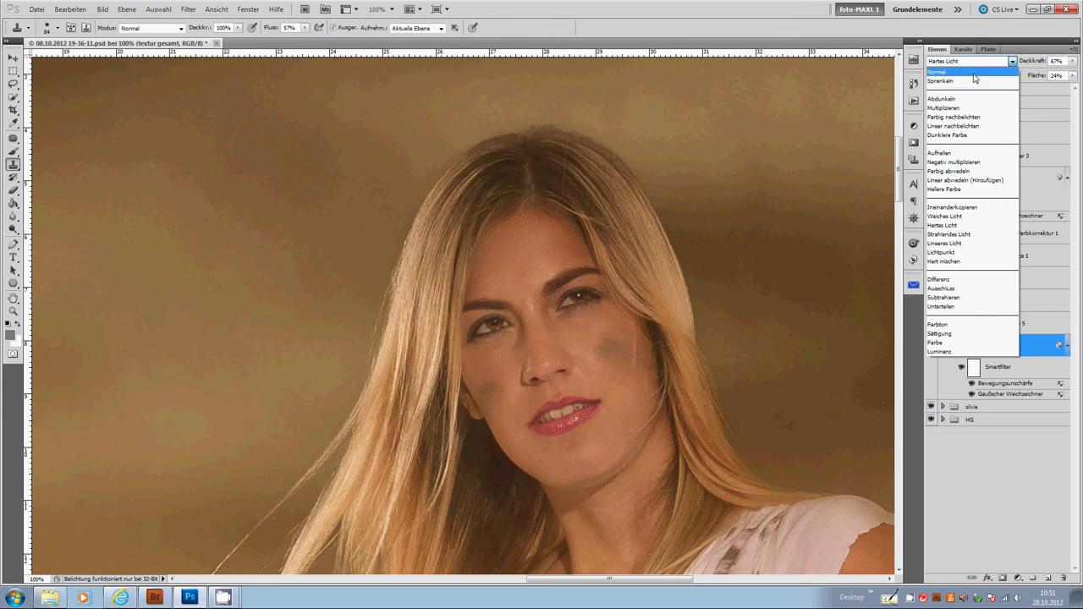
{"action": "left_click", "coordinate": [974, 75]}
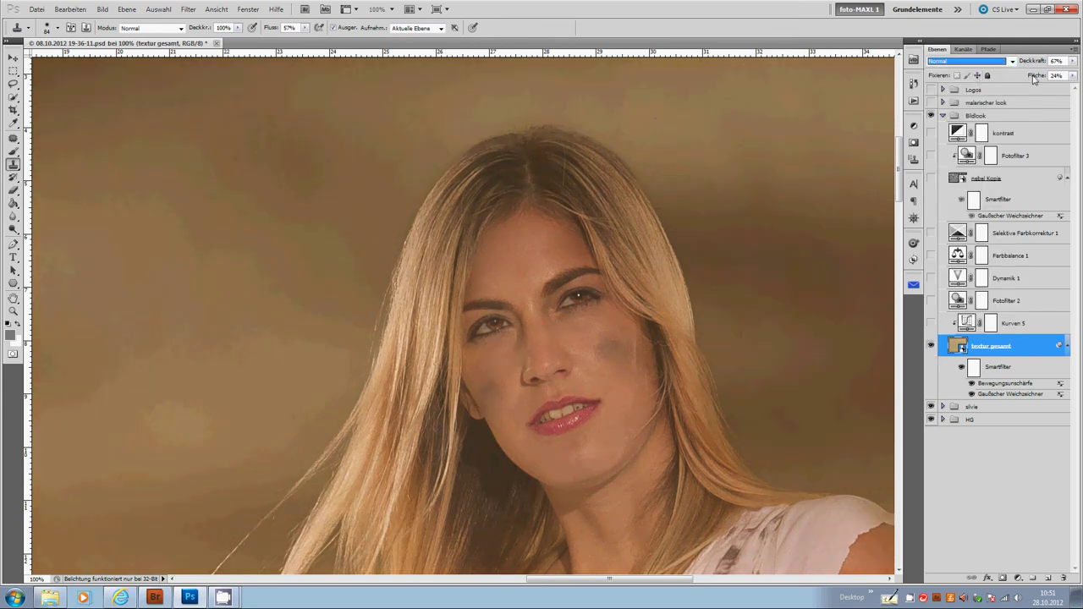
{"action": "mouse_move", "coordinate": [1032, 79]}
{"action": "left_mouse_down"}
{"action": "mouse_move", "coordinate": [1065, 79]}
{"action": "mouse_move", "coordinate": [1057, 64]}
{"action": "left_mouse_up"}
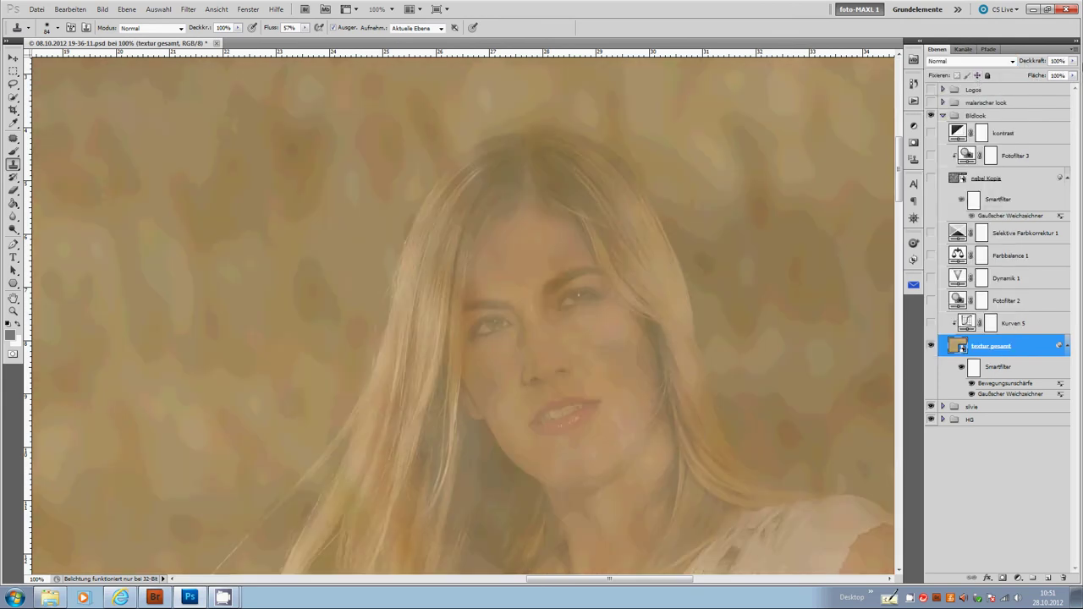
{"action": "key", "text": "ctrl+0"}
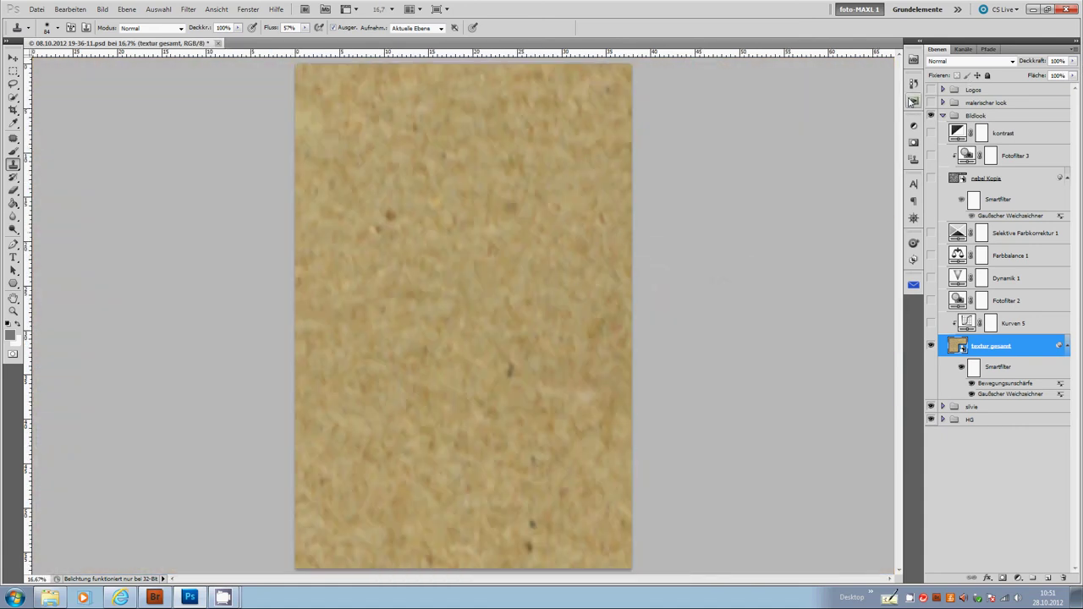
- Revert via History, blend textur gesamt with Hartes Licht, and turn on Kurven 5 and Fotofilter 2
{"action": "left_click", "coordinate": [913, 83]}
{"action": "left_click", "coordinate": [831, 174]}
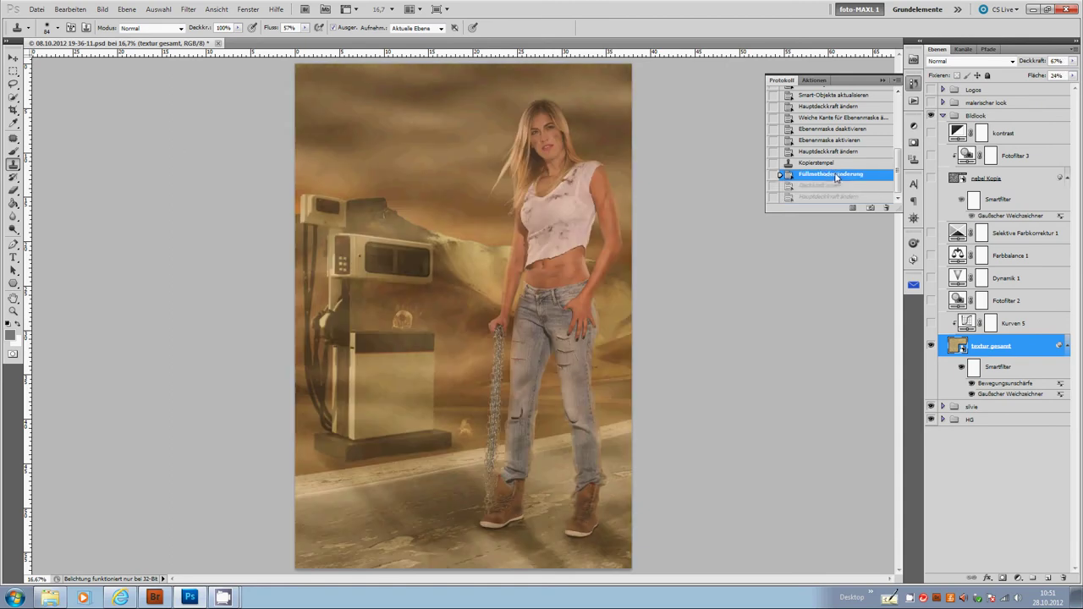
{"action": "left_click", "coordinate": [979, 62]}
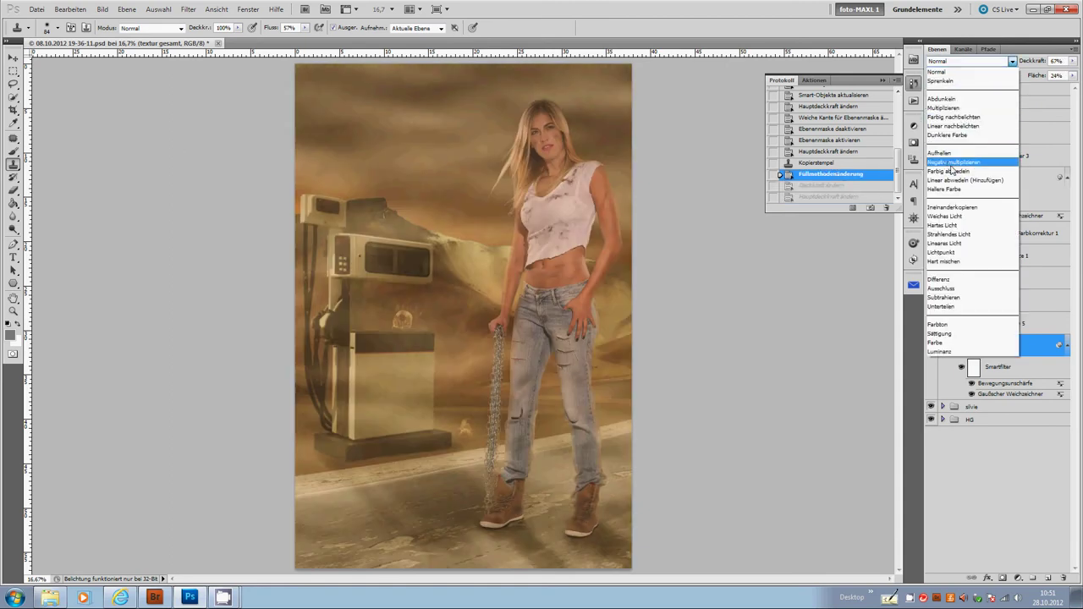
{"action": "left_click", "coordinate": [959, 226]}
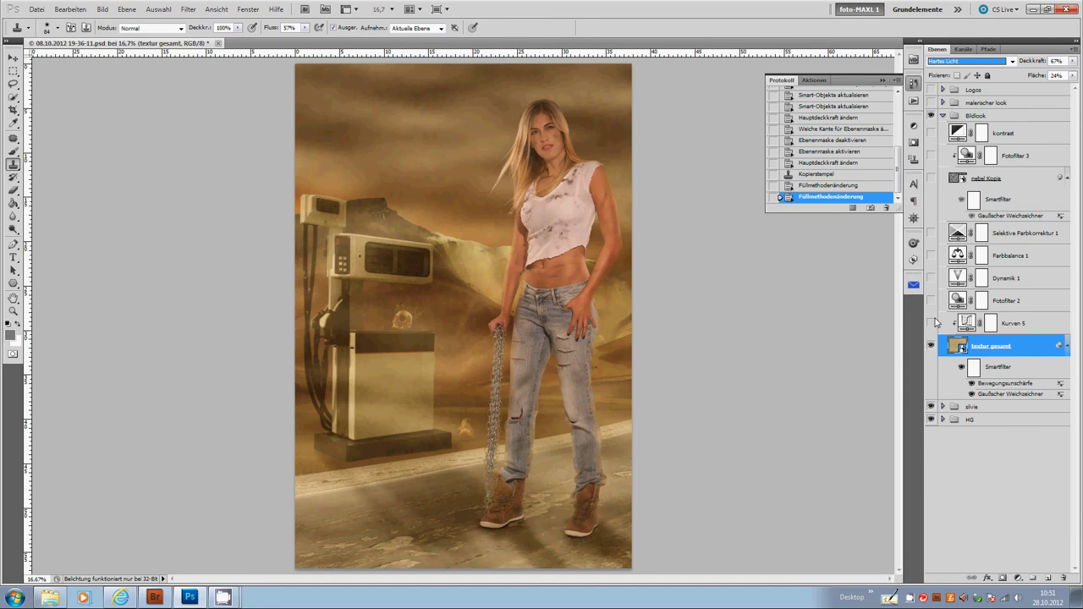
{"action": "left_click", "coordinate": [932, 324]}
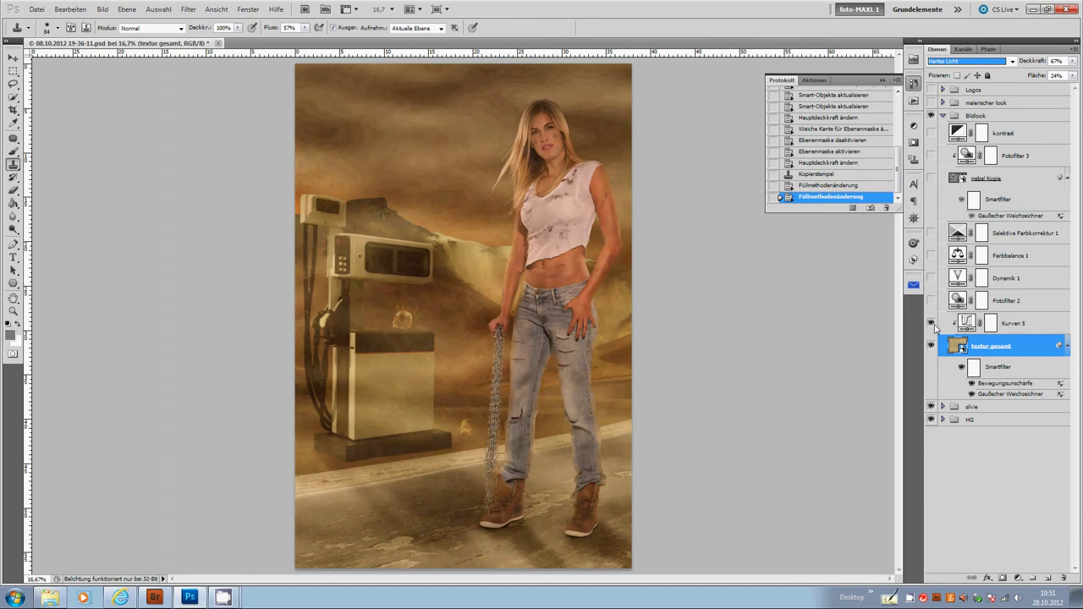
{"action": "left_click", "coordinate": [931, 302]}
- Turn on Dynamik 1 and Farbbalance 1, inspecting its midtones of +41, -1, -61
{"action": "left_click", "coordinate": [931, 278]}
{"action": "left_click", "coordinate": [931, 255]}
{"action": "left_click", "coordinate": [958, 255]}
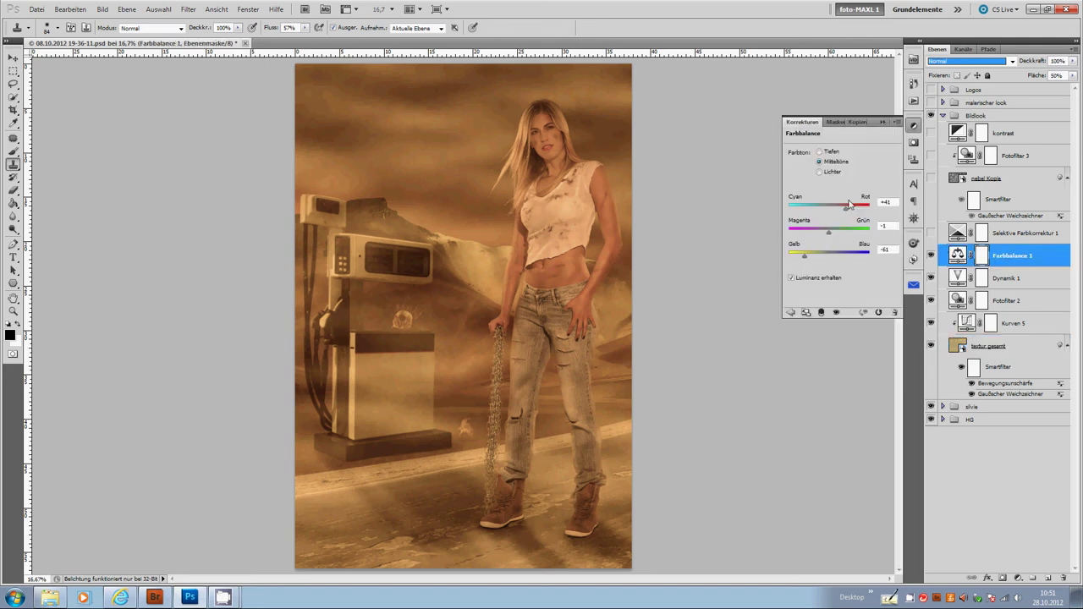
{"action": "left_click", "coordinate": [889, 124]}
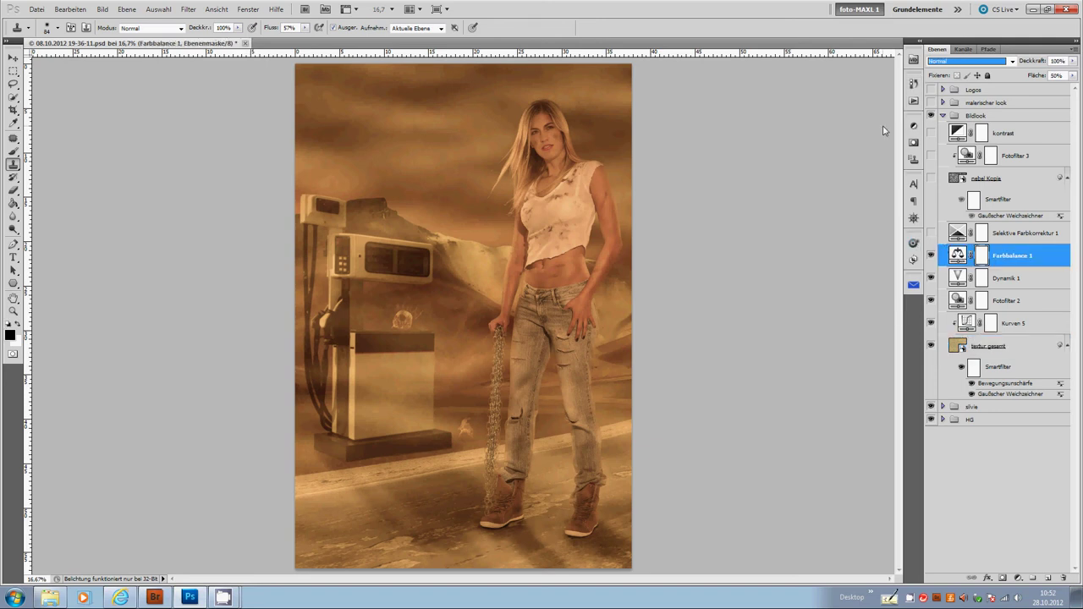
- Turn on Selektive Farbkorrektur 1, nebel Kopie, Fotofilter 3 and kontrast, then collapse Bildlook
{"action": "left_click", "coordinate": [931, 233]}
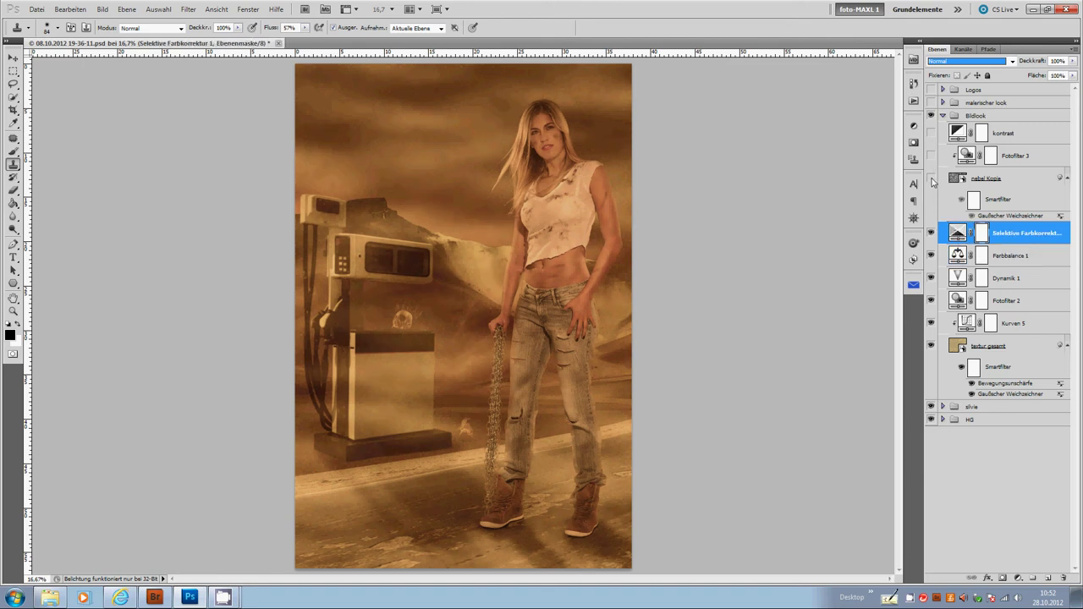
{"action": "left_click", "coordinate": [931, 179]}
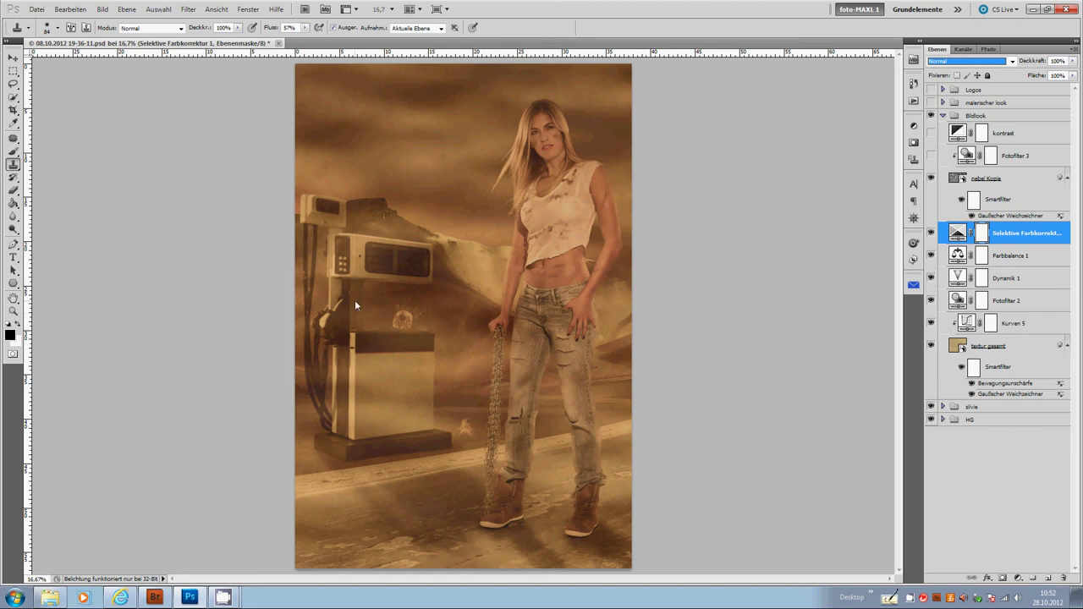
{"action": "left_click", "coordinate": [931, 158]}
{"action": "left_click", "coordinate": [931, 132]}
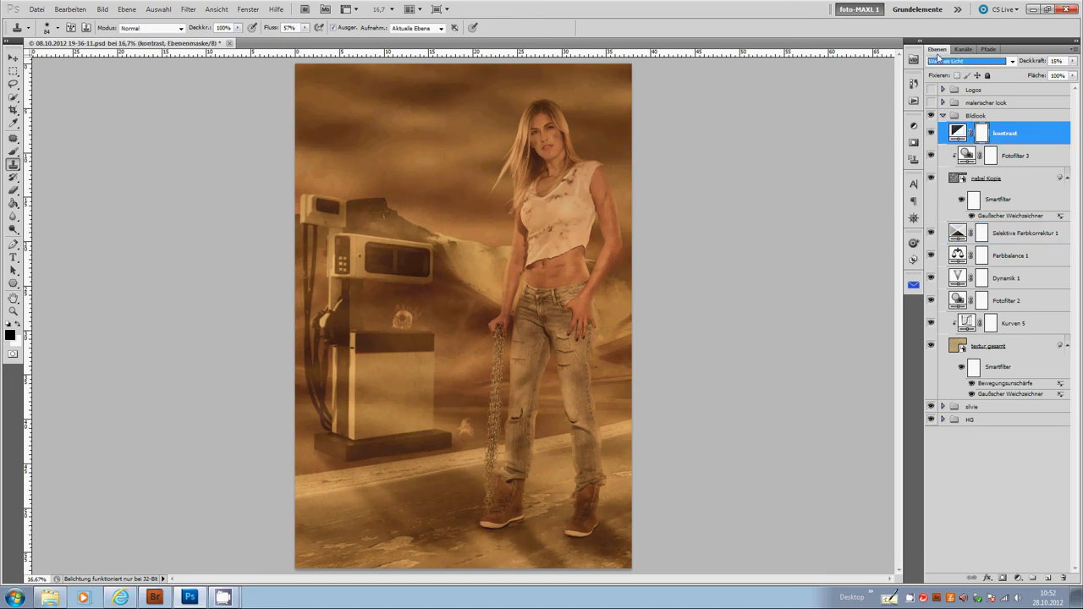
{"action": "left_click", "coordinate": [942, 115]}
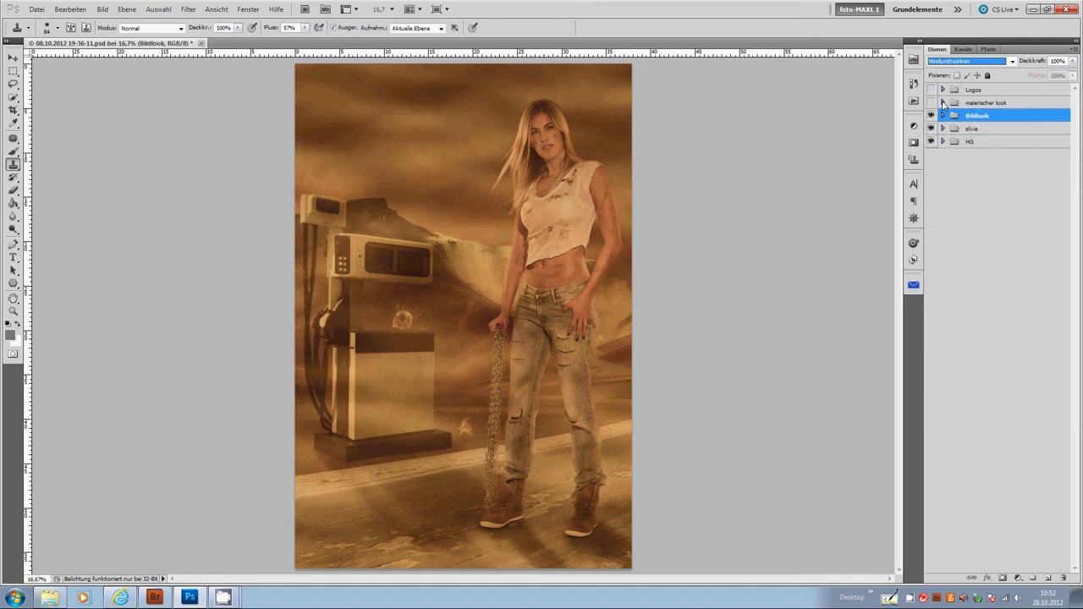
- Expand malerischer look, zoom to 100% on the face, and show rauschen entfernen
{"action": "left_click", "coordinate": [942, 103]}
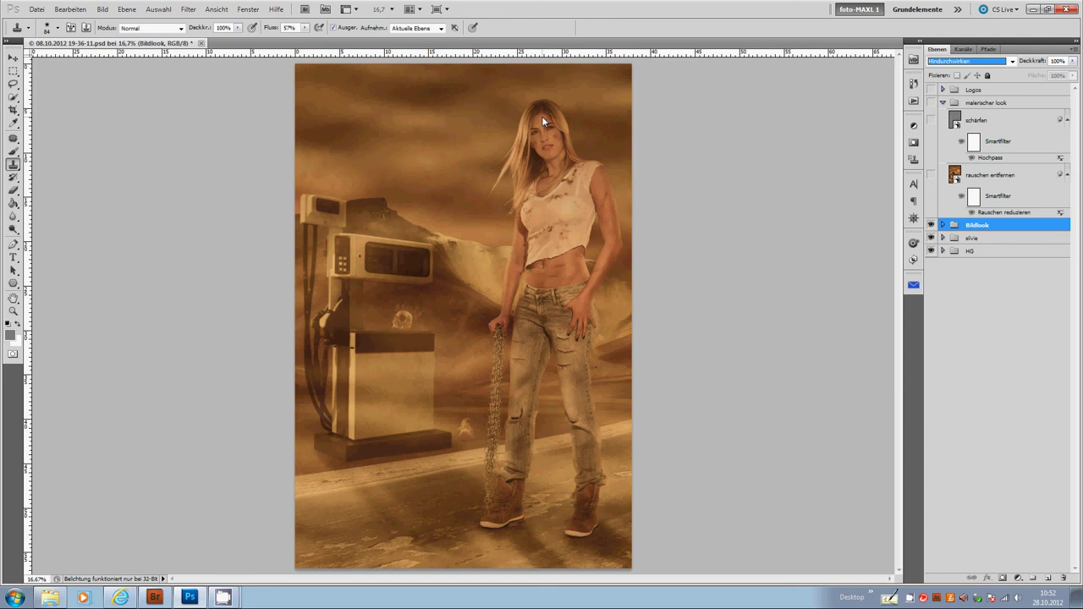
{"action": "key", "text": "ctrl+1"}
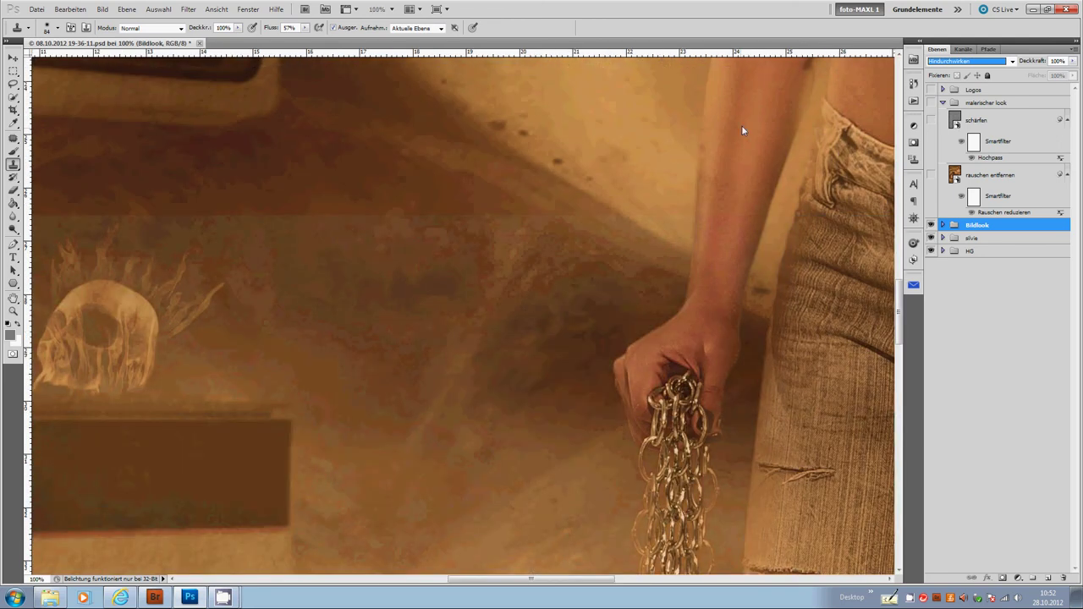
{"action": "scroll", "coordinate": [732, 165], "scroll_direction": "up", "scroll_amount": 5}
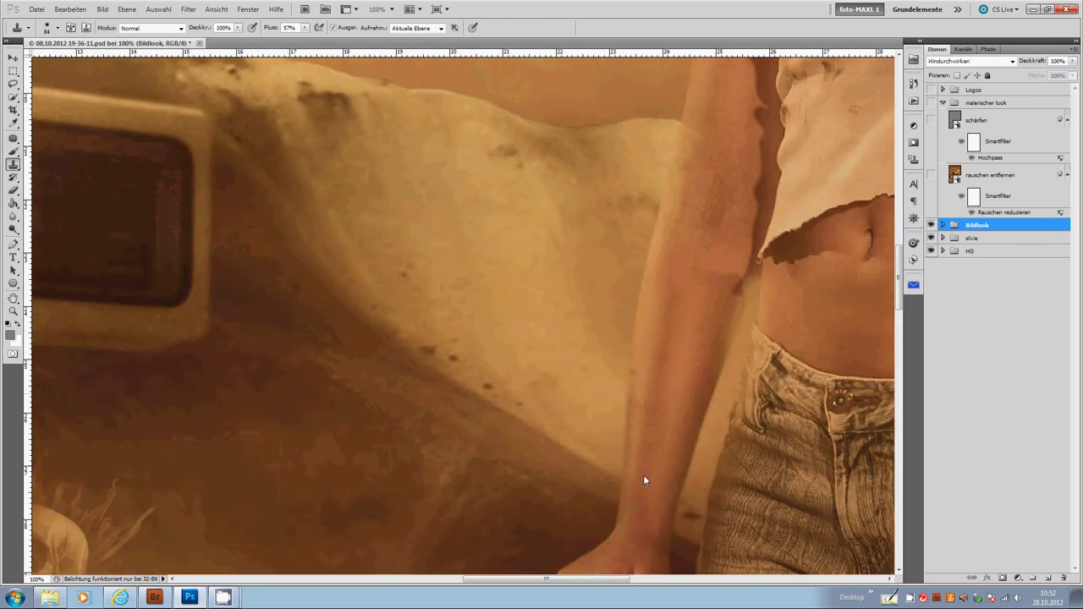
{"action": "scroll", "coordinate": [713, 132], "scroll_direction": "up", "scroll_amount": 5}
{"action": "scroll", "coordinate": [694, 157], "scroll_direction": "up", "scroll_amount": 5}
{"action": "scroll", "coordinate": [680, 179], "scroll_direction": "up", "scroll_amount": 3}
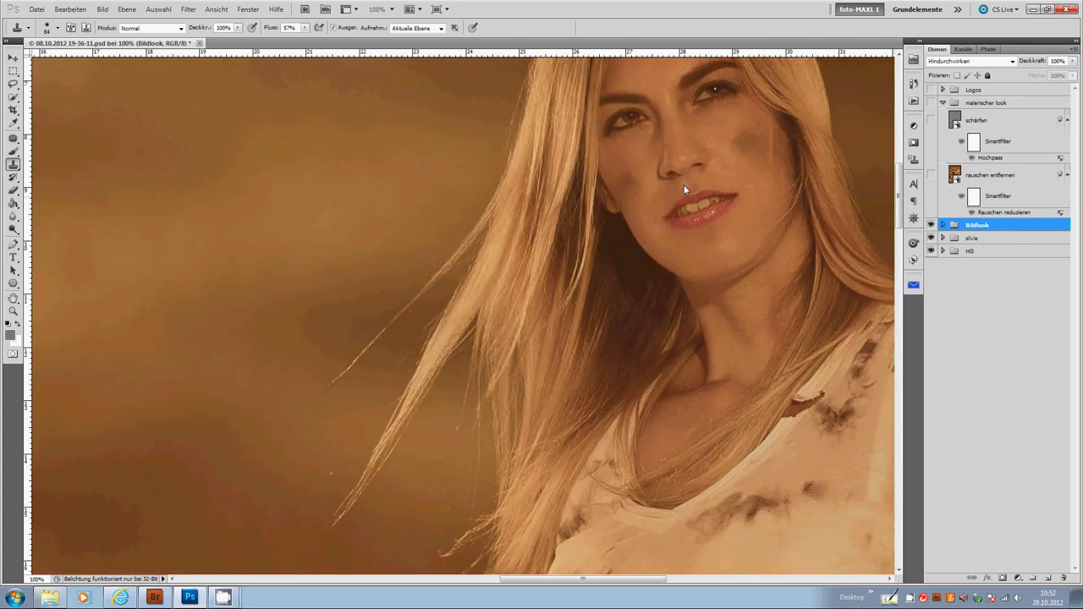
{"action": "left_click_drag", "start_coordinate": [683, 184], "coordinate": [528, 393]}
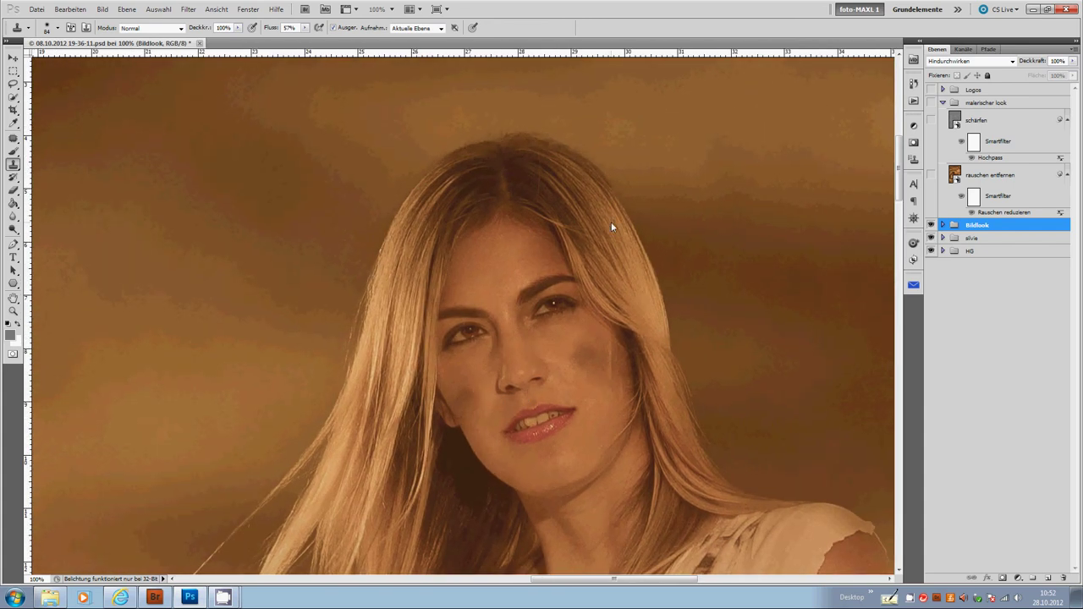
{"action": "left_click", "coordinate": [932, 175]}
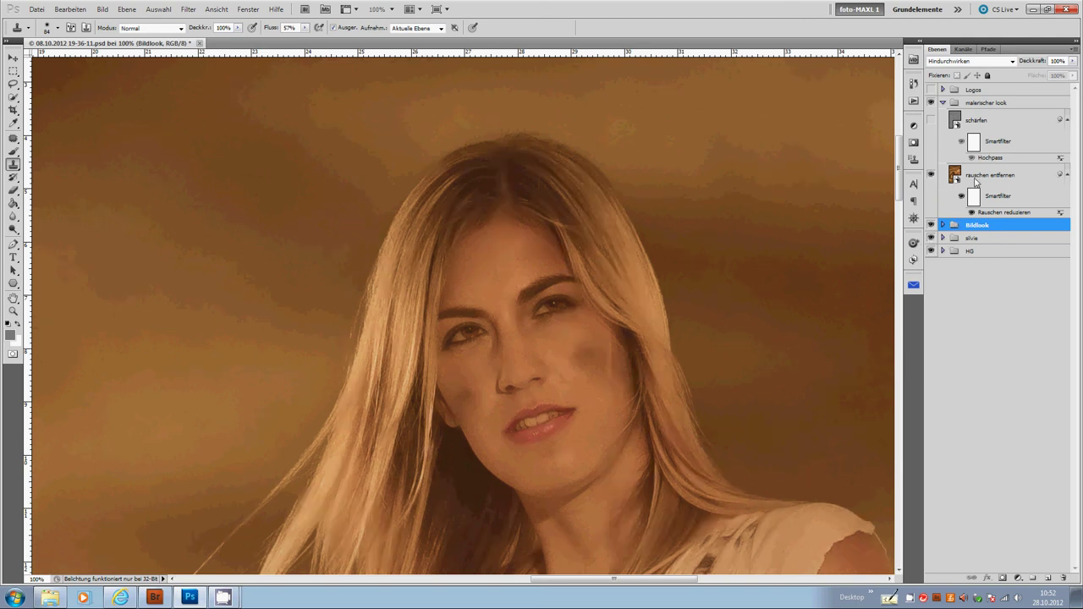
{"action": "left_click", "coordinate": [188, 9]}
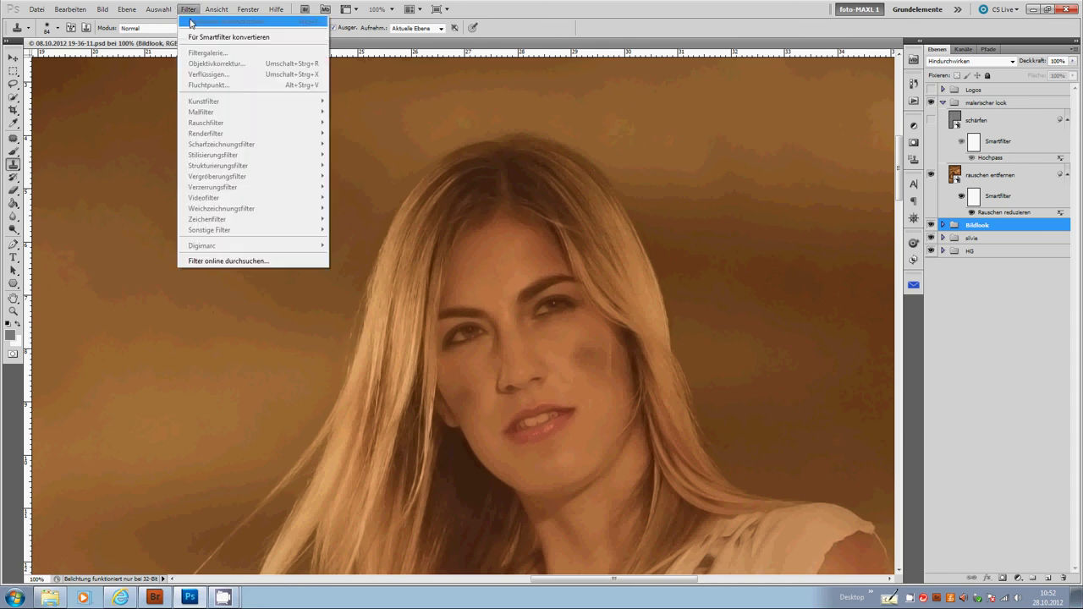
{"action": "left_click", "coordinate": [954, 175]}
{"action": "left_click", "coordinate": [188, 10]}
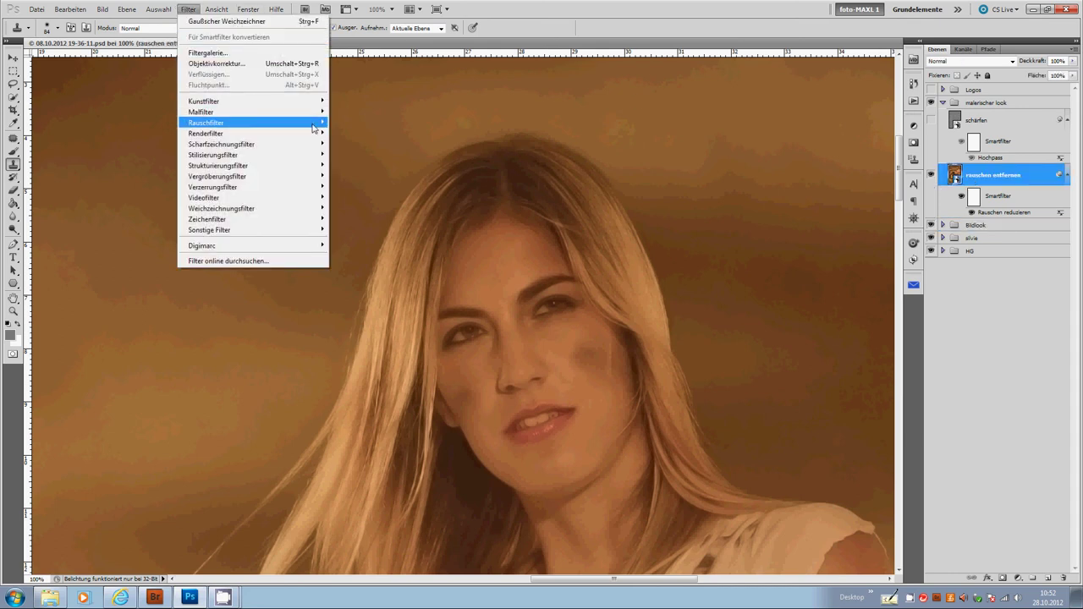
{"action": "mouse_move", "coordinate": [205, 123]}
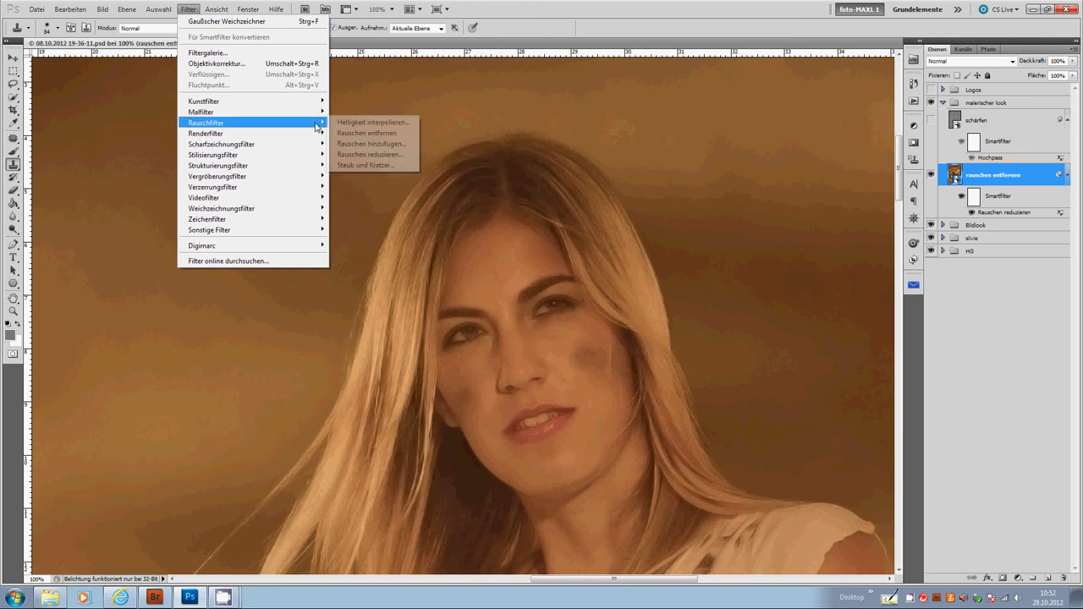
{"action": "left_click", "coordinate": [394, 161]}
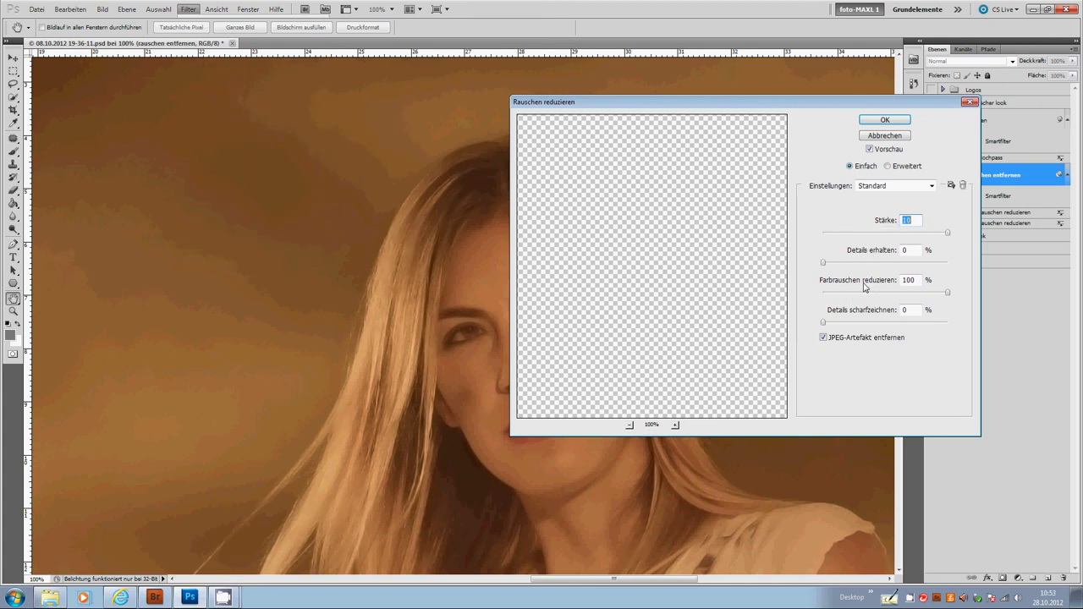
{"action": "left_click", "coordinate": [921, 281]}
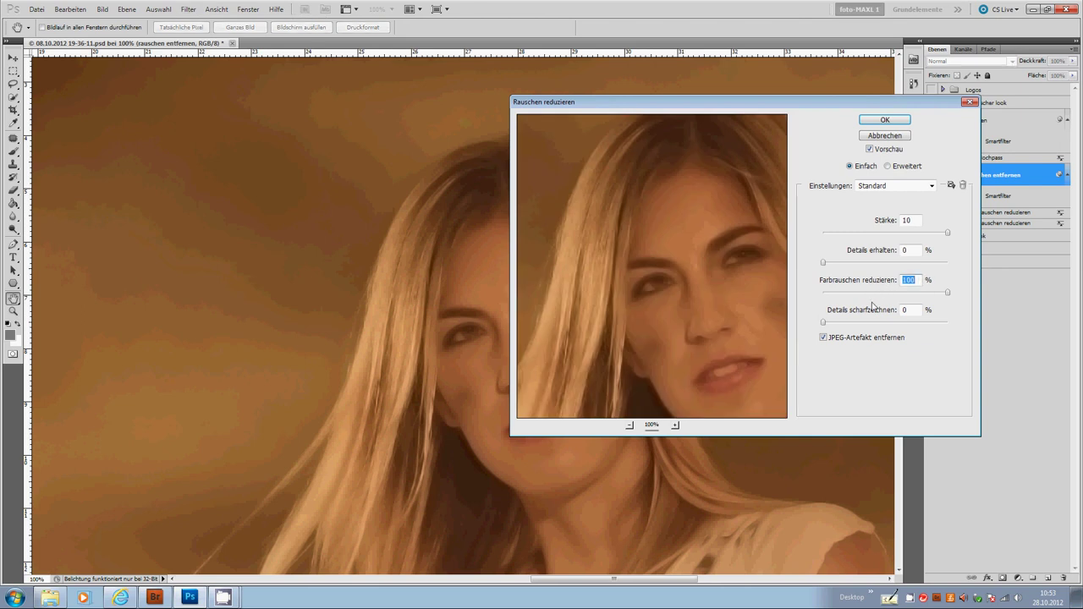
{"action": "key", "text": "Tab"}
{"action": "left_click", "coordinate": [884, 120]}
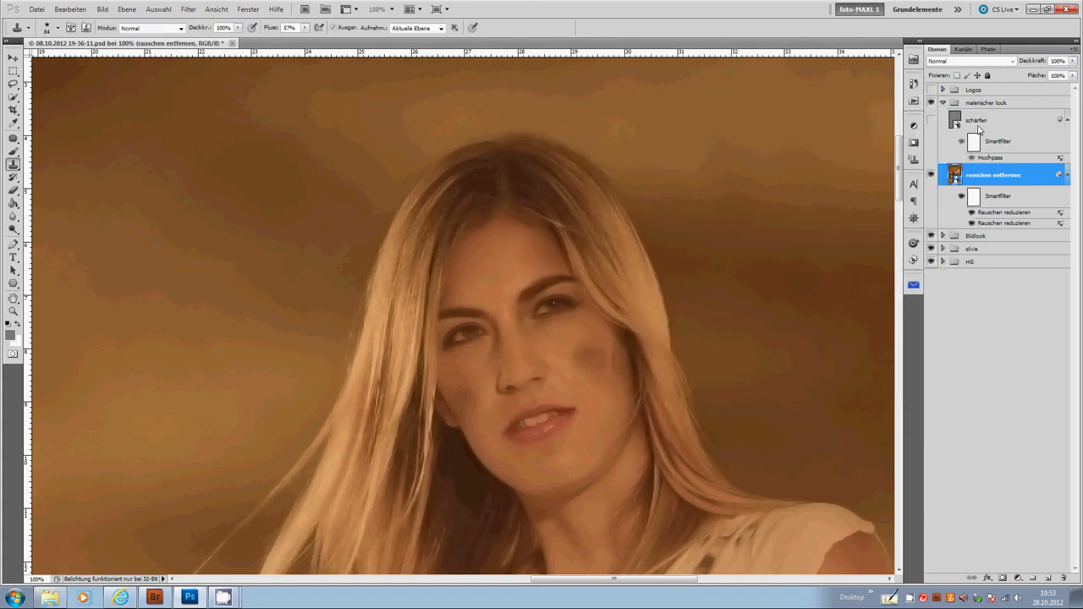
- Turn on the schärfen layer and inspect its 10-px Hochpass filter without changing it
{"action": "left_click", "coordinate": [930, 119]}
{"action": "left_click", "coordinate": [954, 122]}
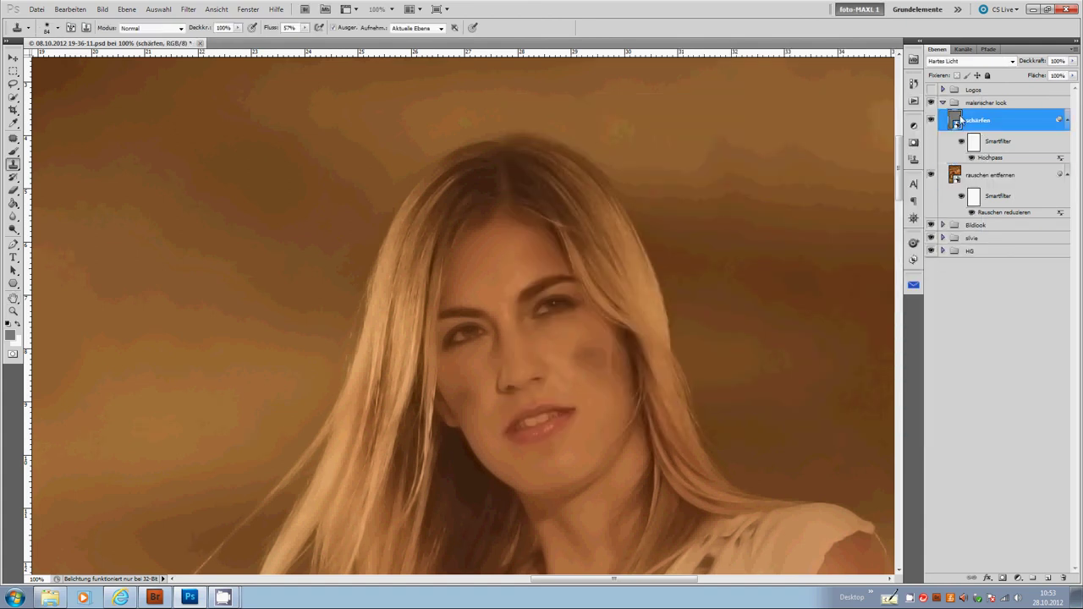
{"action": "double_click", "coordinate": [993, 159]}
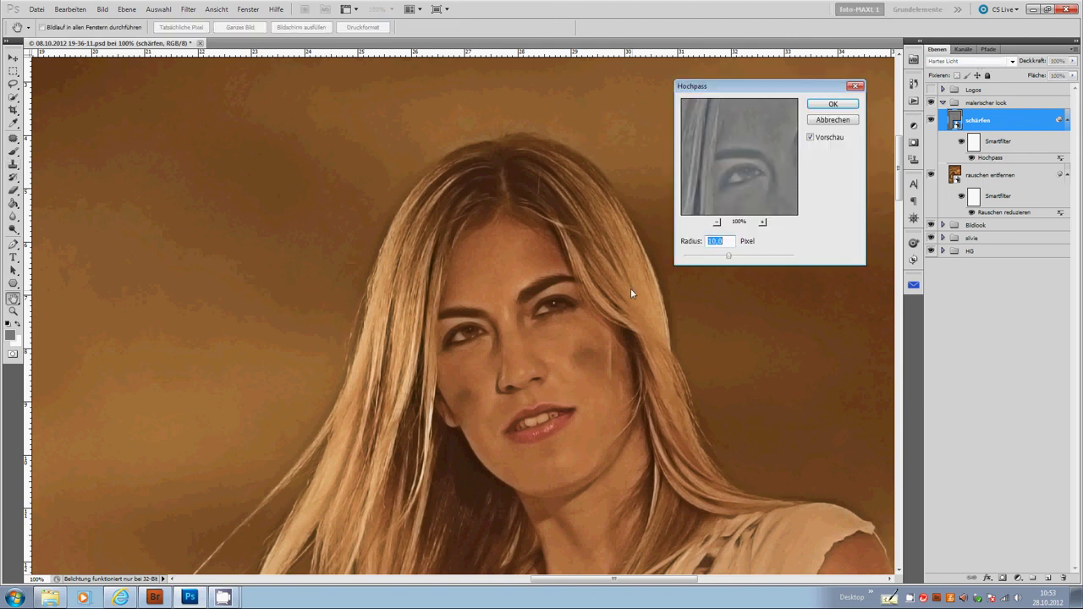
{"action": "left_click", "coordinate": [832, 119]}
- Toggle the malerischer look group off and on twice to compare, then fit the image on screen
{"action": "left_click", "coordinate": [931, 102]}
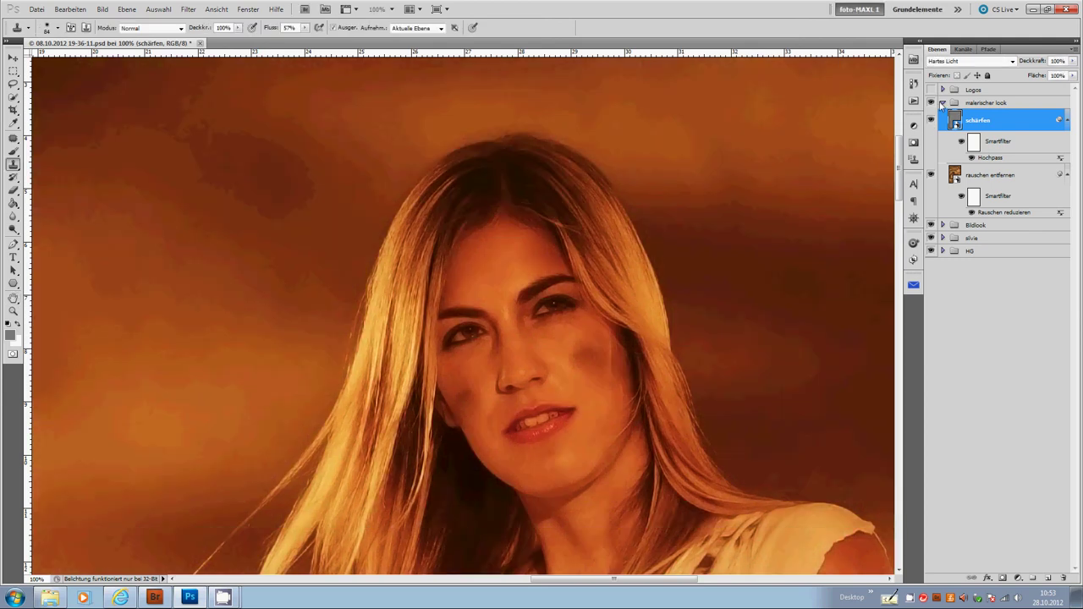
{"action": "left_click", "coordinate": [931, 102]}
{"action": "left_click", "coordinate": [931, 102]}
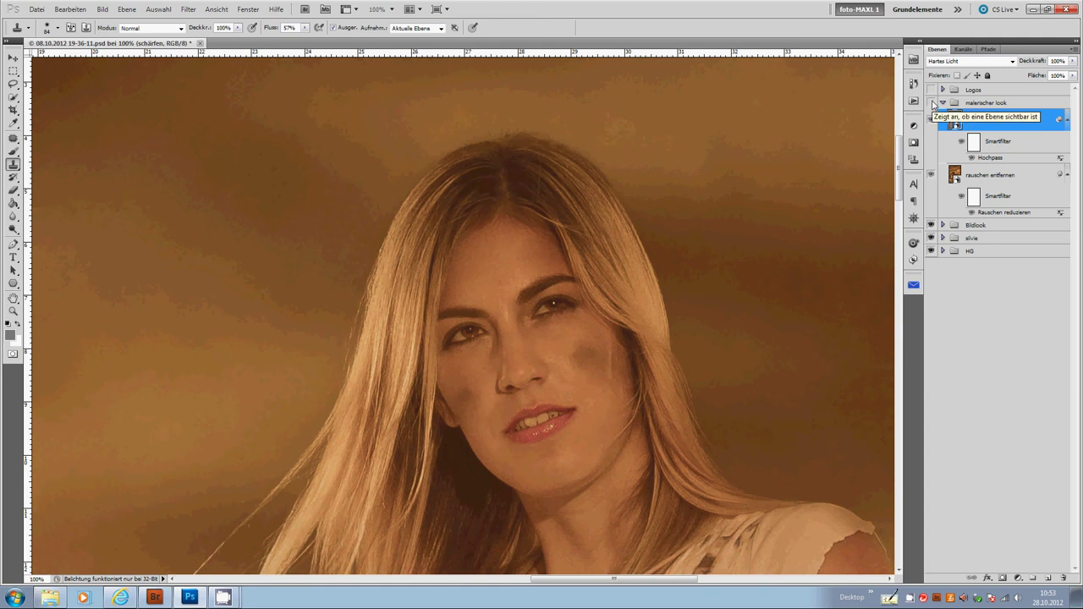
{"action": "left_click", "coordinate": [932, 102]}
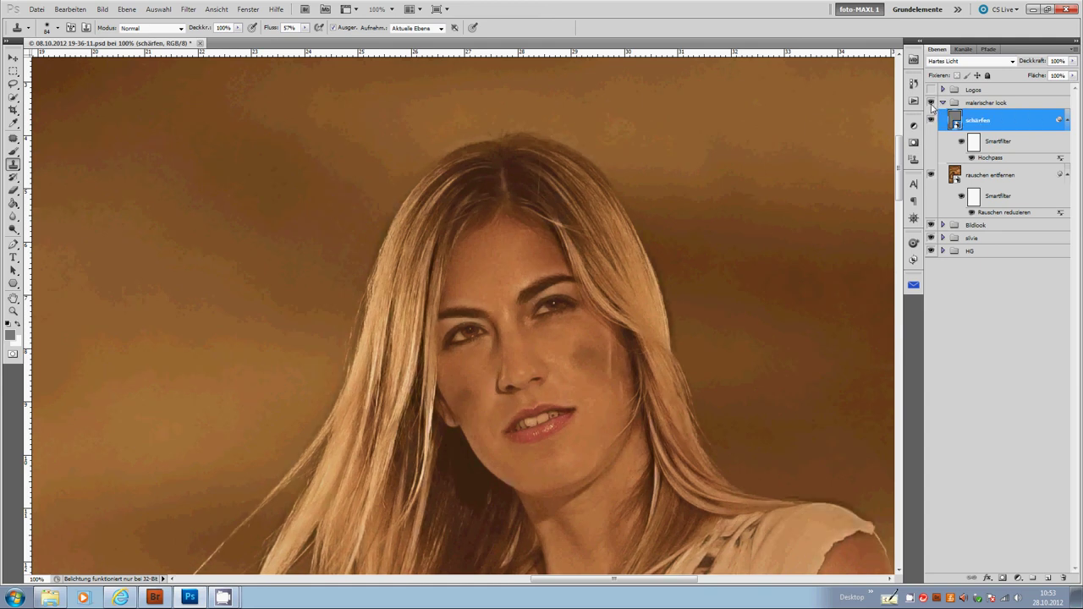
{"action": "left_click", "coordinate": [13, 297]}
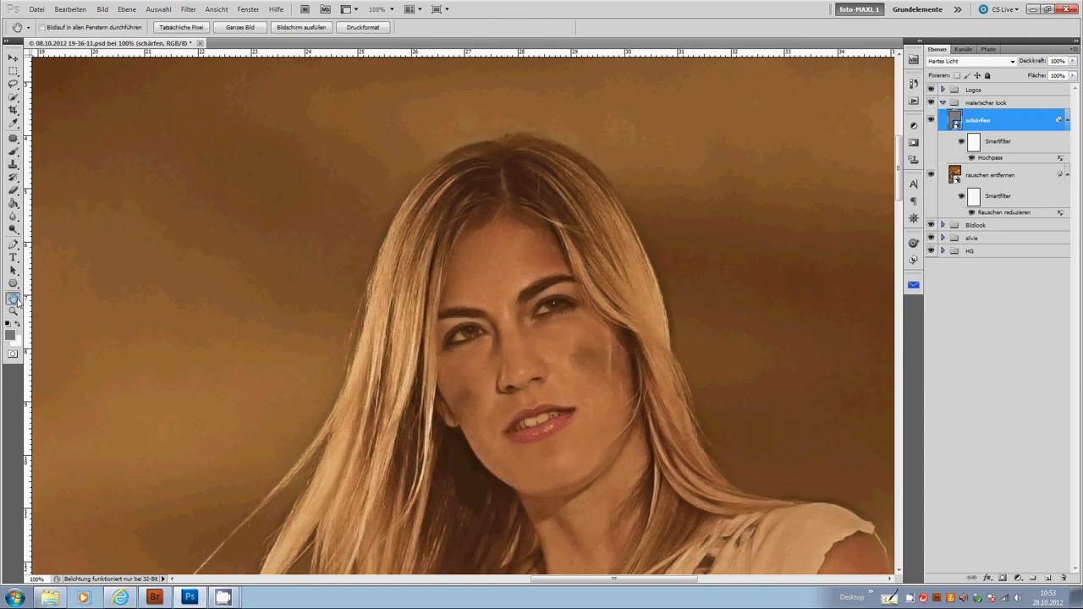
{"action": "key", "text": "ctrl+0"}
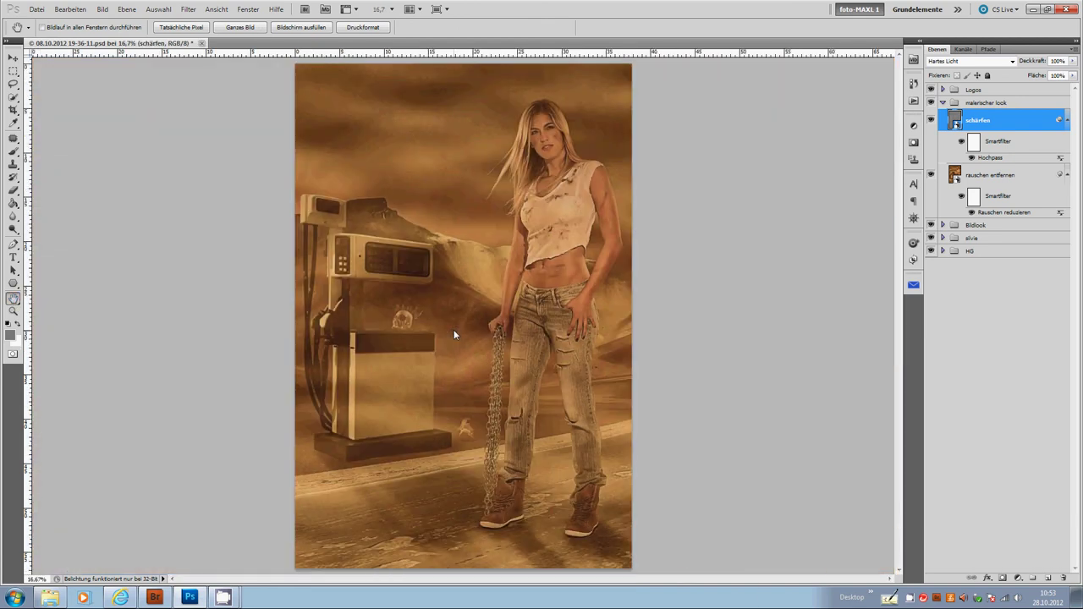